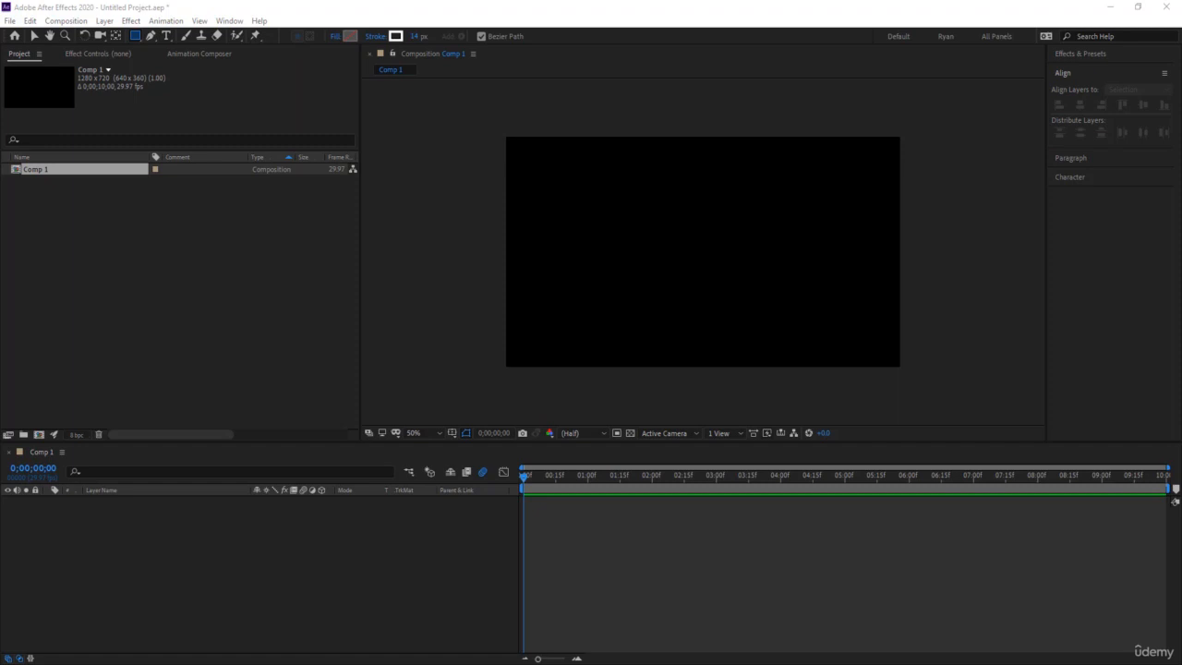
- Create a text layer reading "Animation" in the composition
{"action": "left_click", "coordinate": [166, 35]}
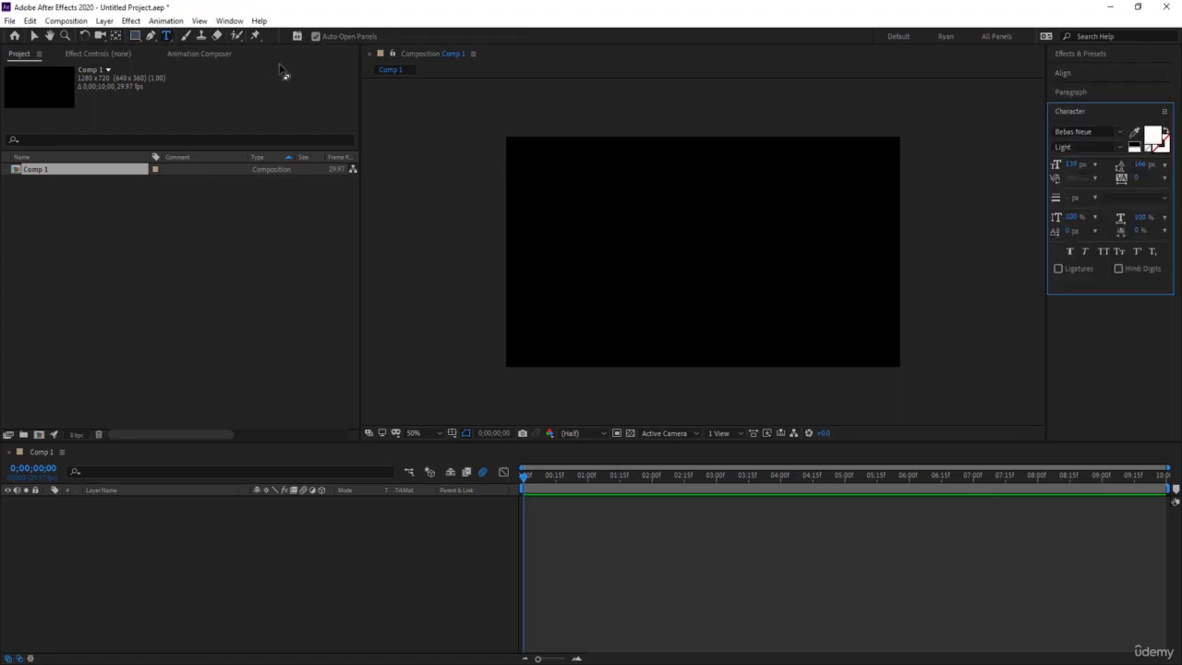
{"action": "left_click", "coordinate": [585, 255]}
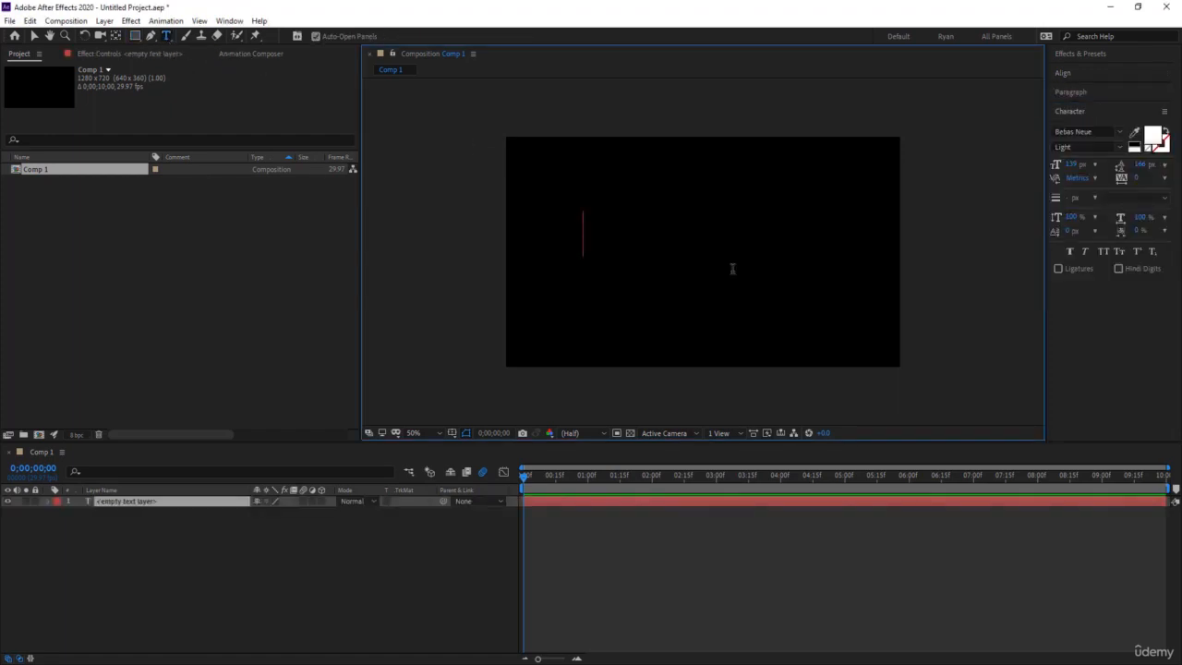
{"action": "type", "text": "Animation"}
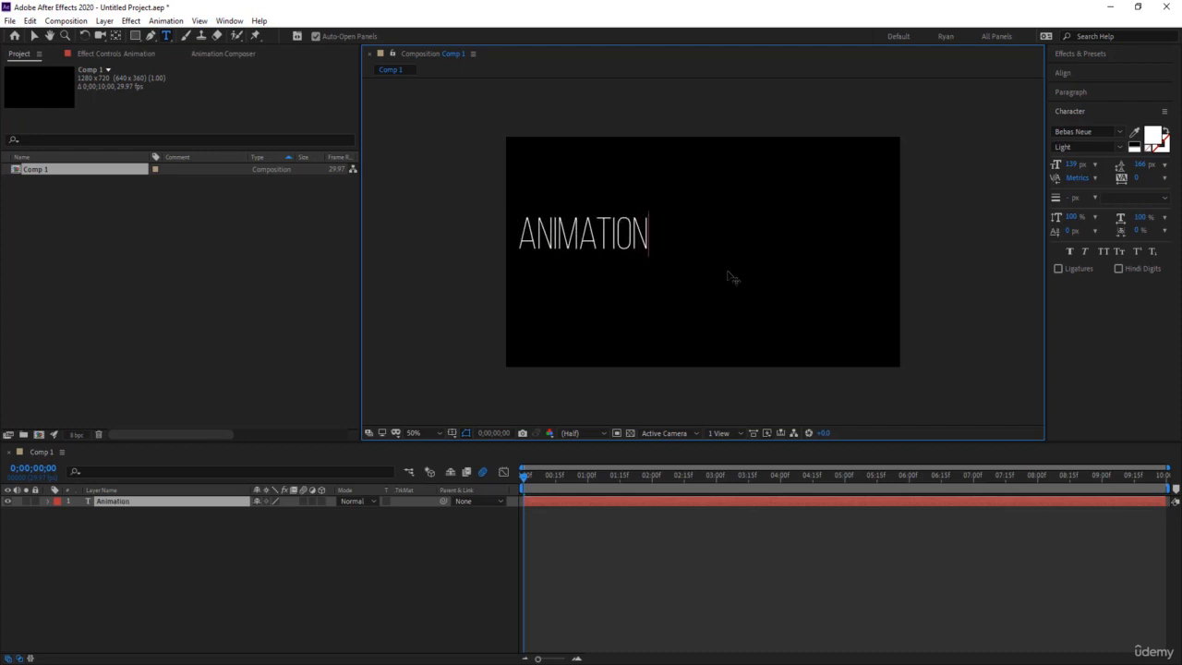
- Set the "Animation" text to Montserrat ExtraBold and centre the layer horizontally and vertically in the composition
{"action": "double_click", "coordinate": [631, 246]}
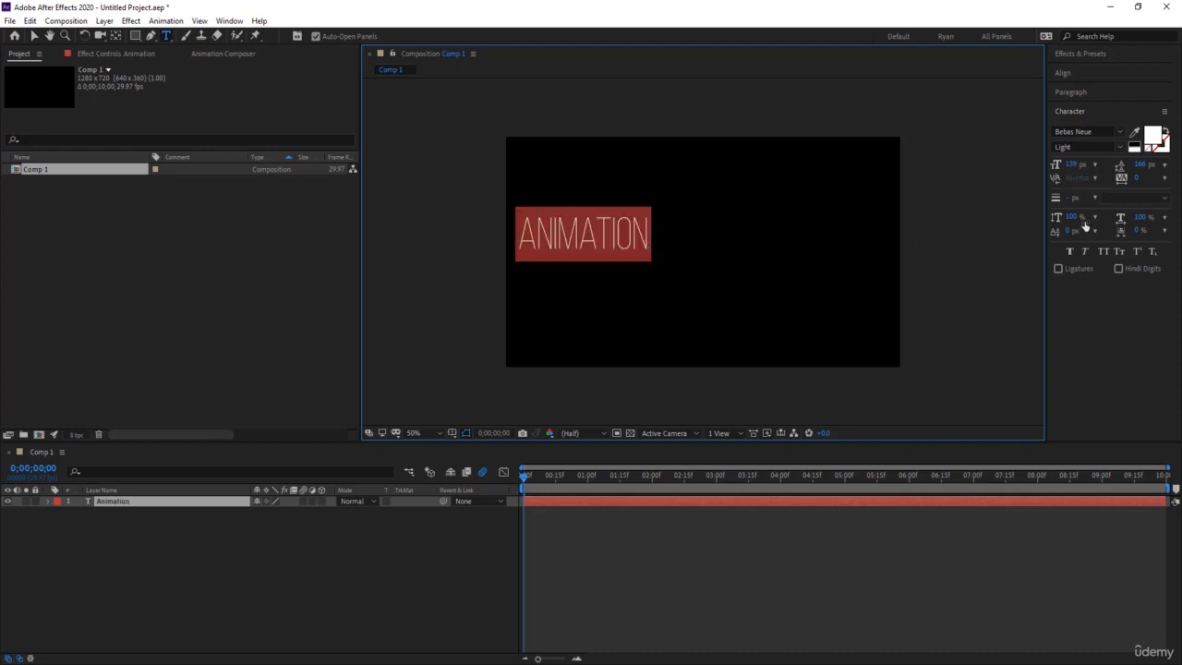
{"action": "left_click", "coordinate": [1119, 135]}
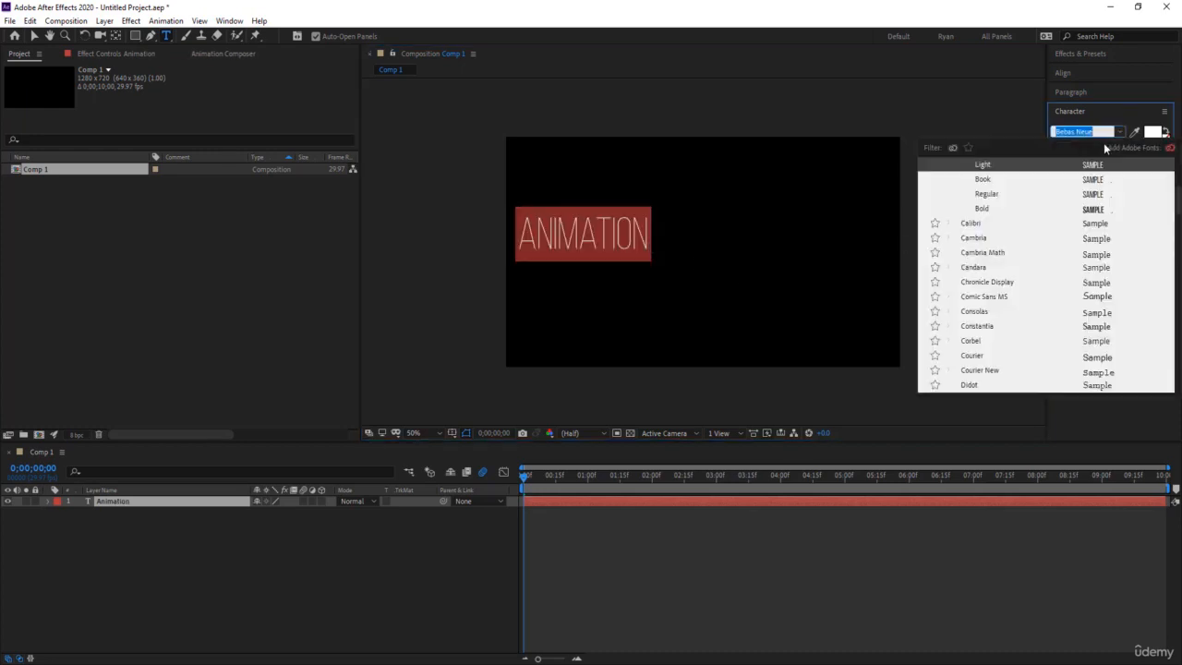
{"action": "type", "text": "mont"}
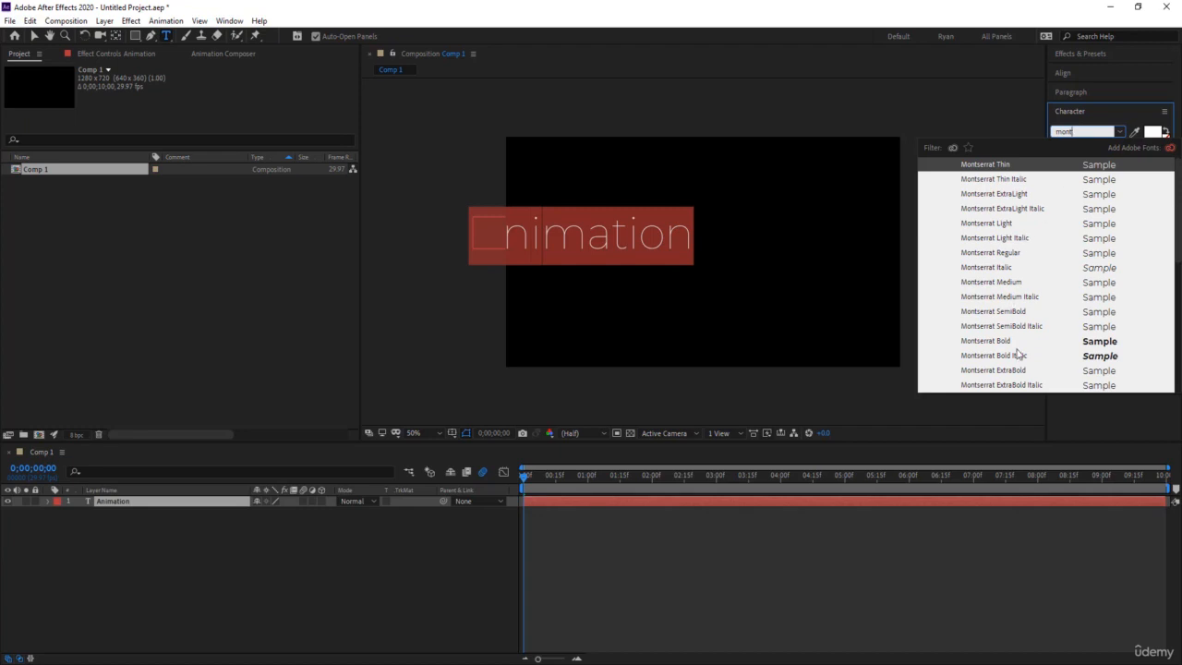
{"action": "left_click", "coordinate": [1013, 373]}
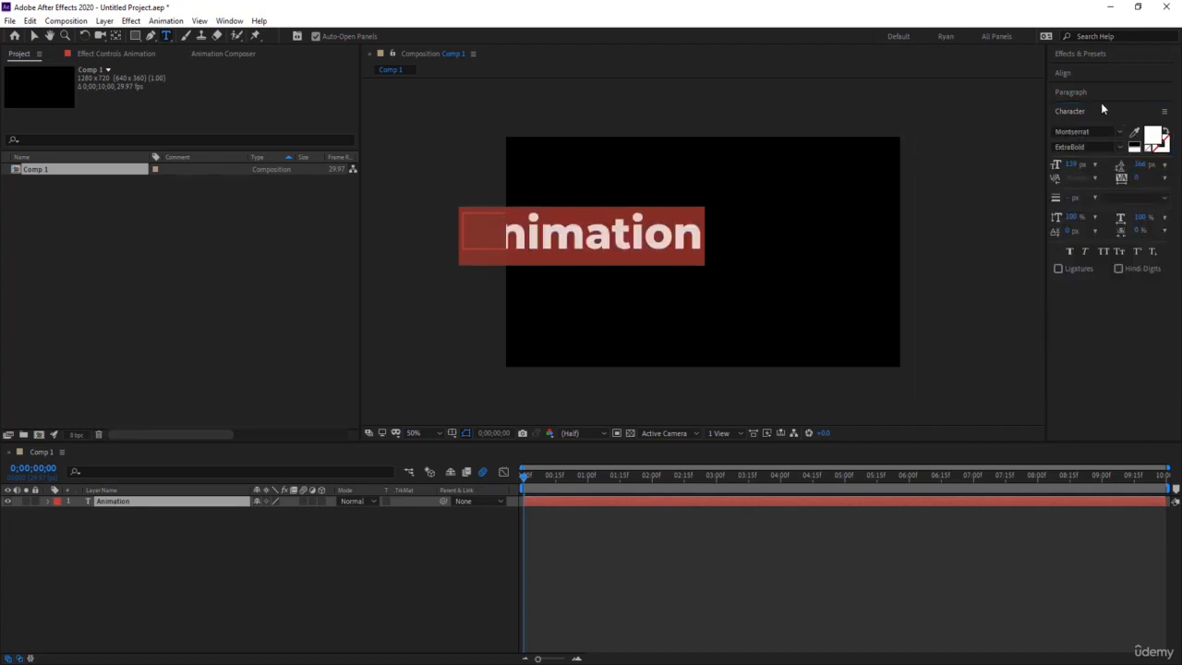
{"action": "left_click", "coordinate": [1071, 74]}
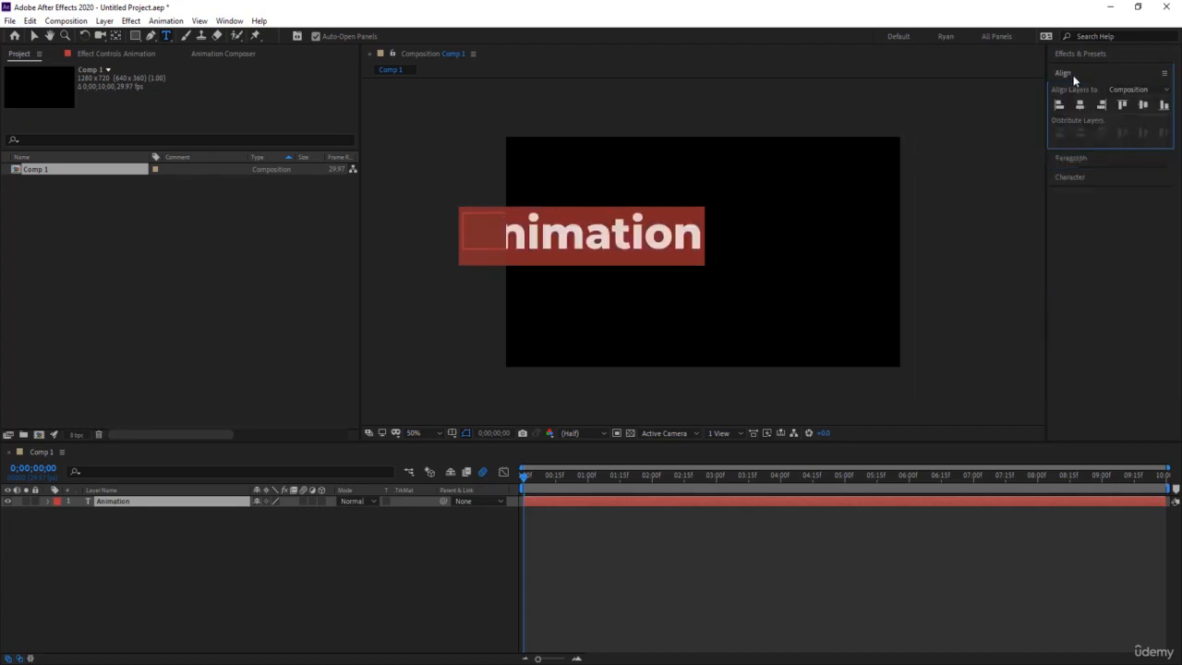
{"action": "left_click", "coordinate": [1143, 104]}
- Add a Position keyframe to the Animation layer at 0;00;02;00
{"action": "left_click_drag", "start_coordinate": [624, 478], "coordinate": [654, 483]}
{"action": "left_click", "coordinate": [481, 510]}
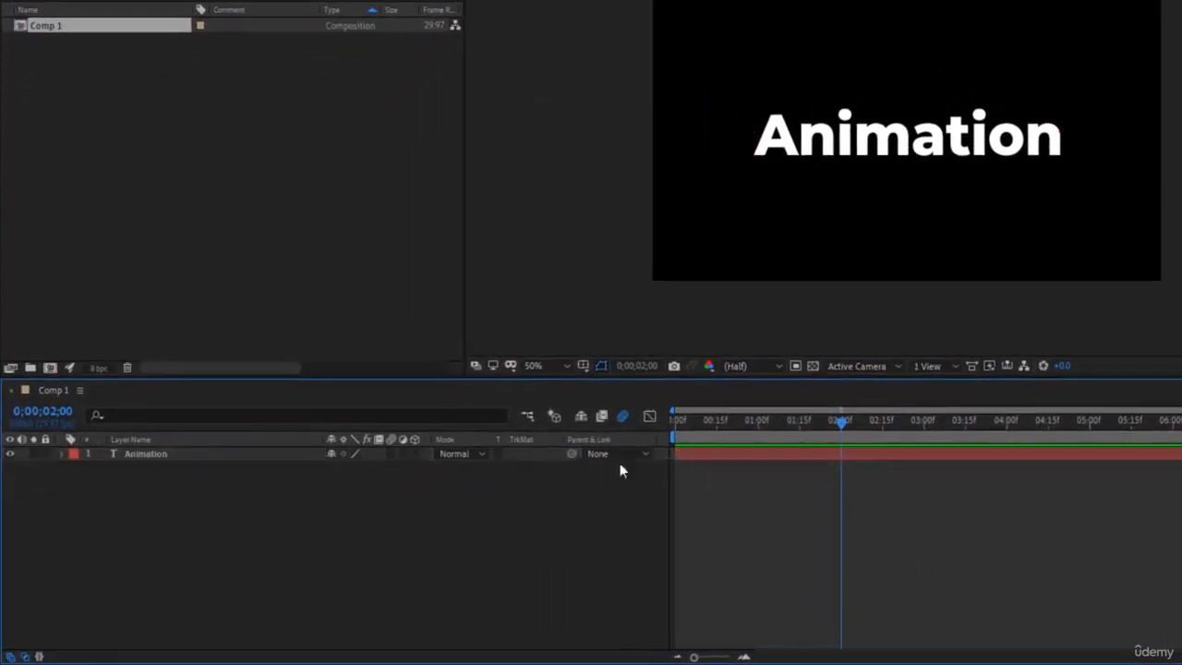
{"action": "left_click", "coordinate": [880, 450]}
{"action": "key", "text": "p"}
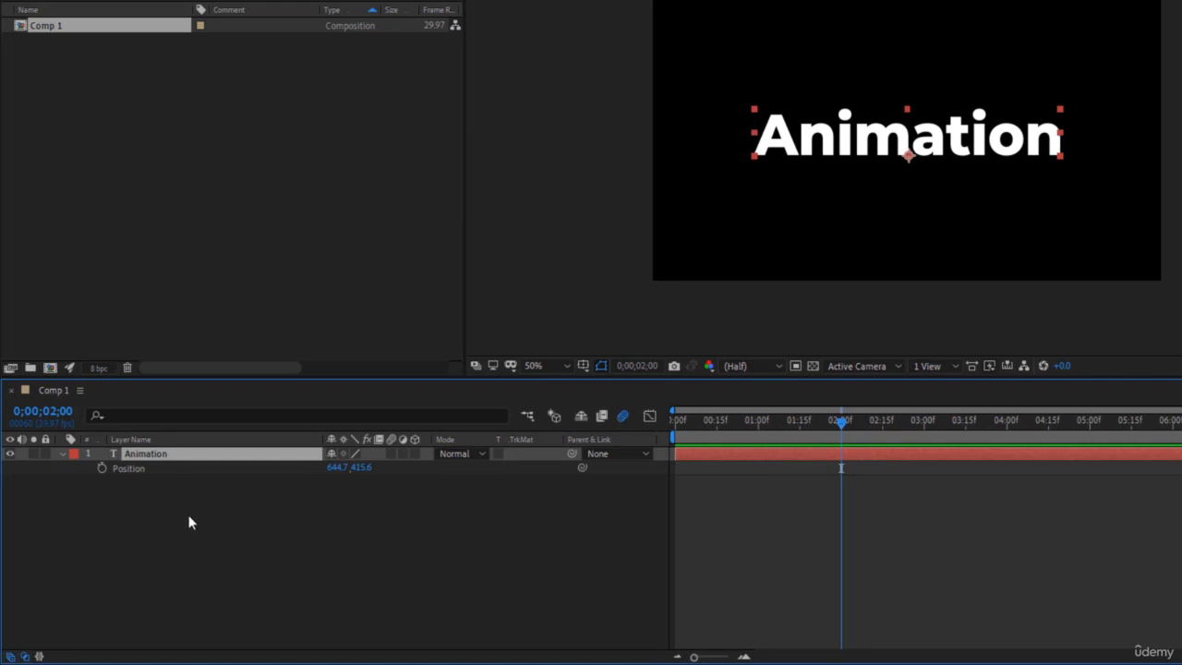
{"action": "left_click", "coordinate": [101, 468]}
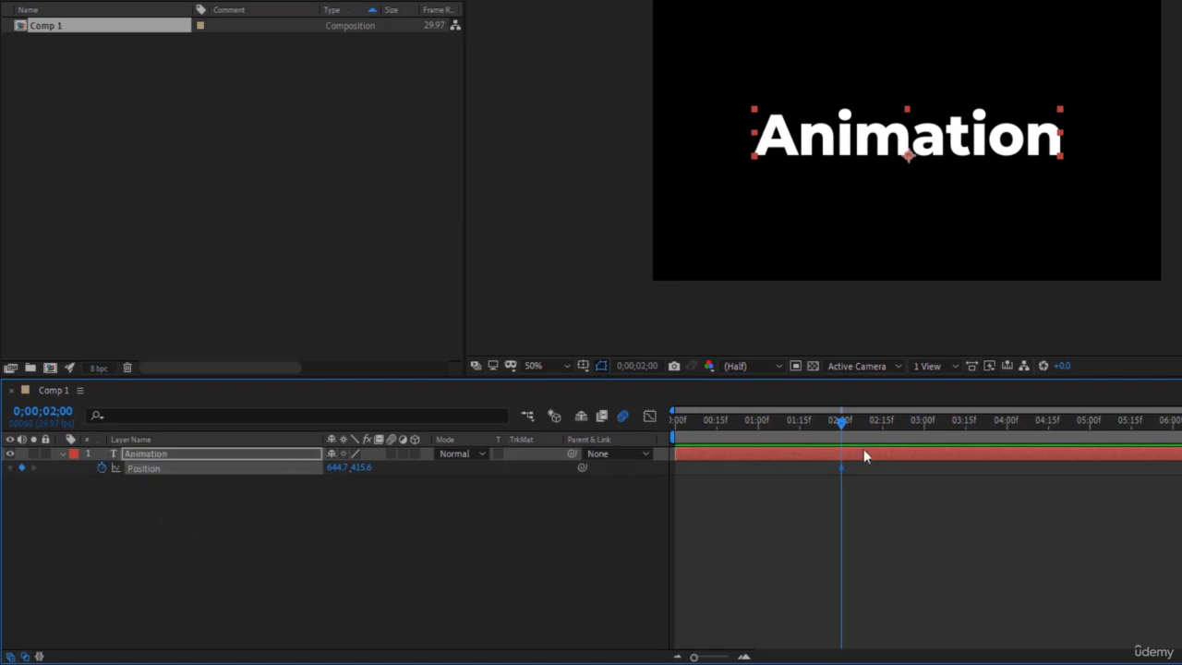
- Keyframe the Animation layer's X position to -549.3 at 0;00;00;00, placing the text outside the frame's left edge
{"action": "left_click_drag", "start_coordinate": [836, 424], "coordinate": [596, 442]}
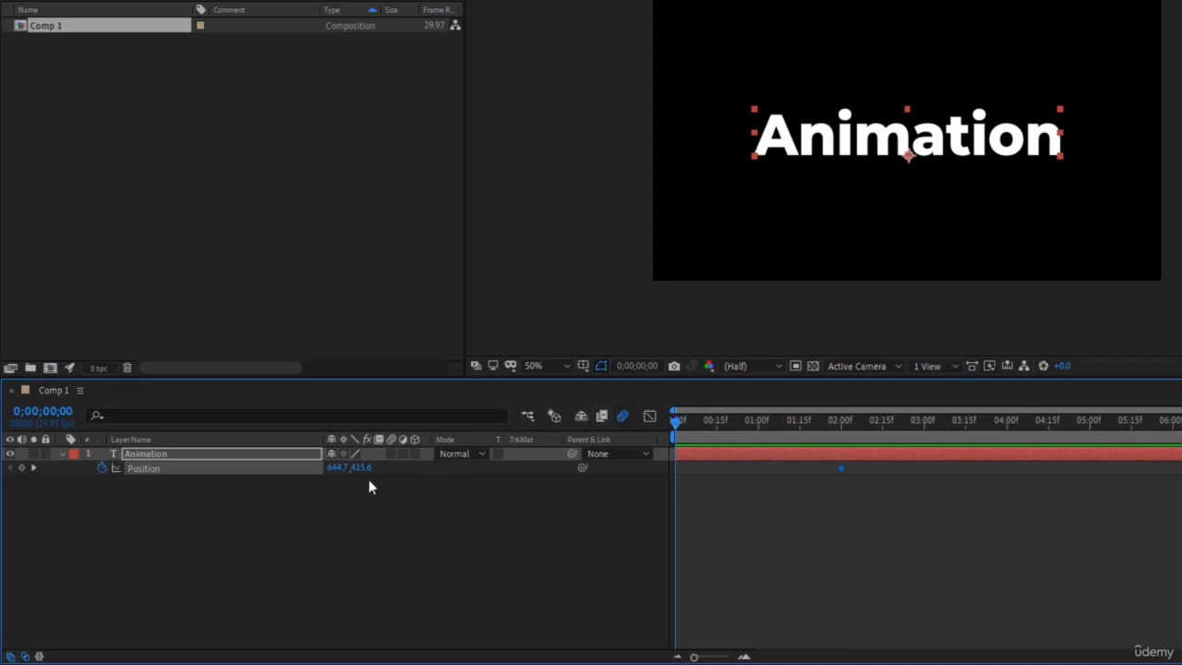
{"action": "left_click_drag", "start_coordinate": [338, 469], "coordinate": [180, 488]}
{"action": "left_click_drag", "start_coordinate": [334, 468], "coordinate": [148, 478]}
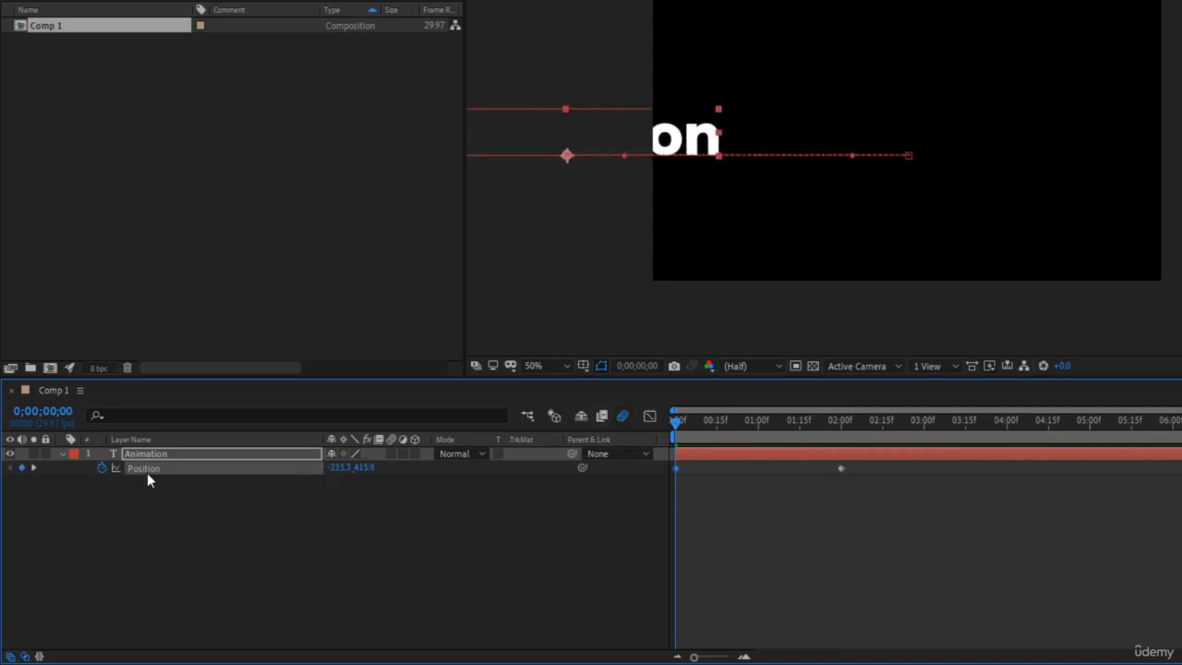
{"action": "left_click_drag", "start_coordinate": [344, 467], "coordinate": [117, 480]}
{"action": "left_click", "coordinate": [792, 558]}
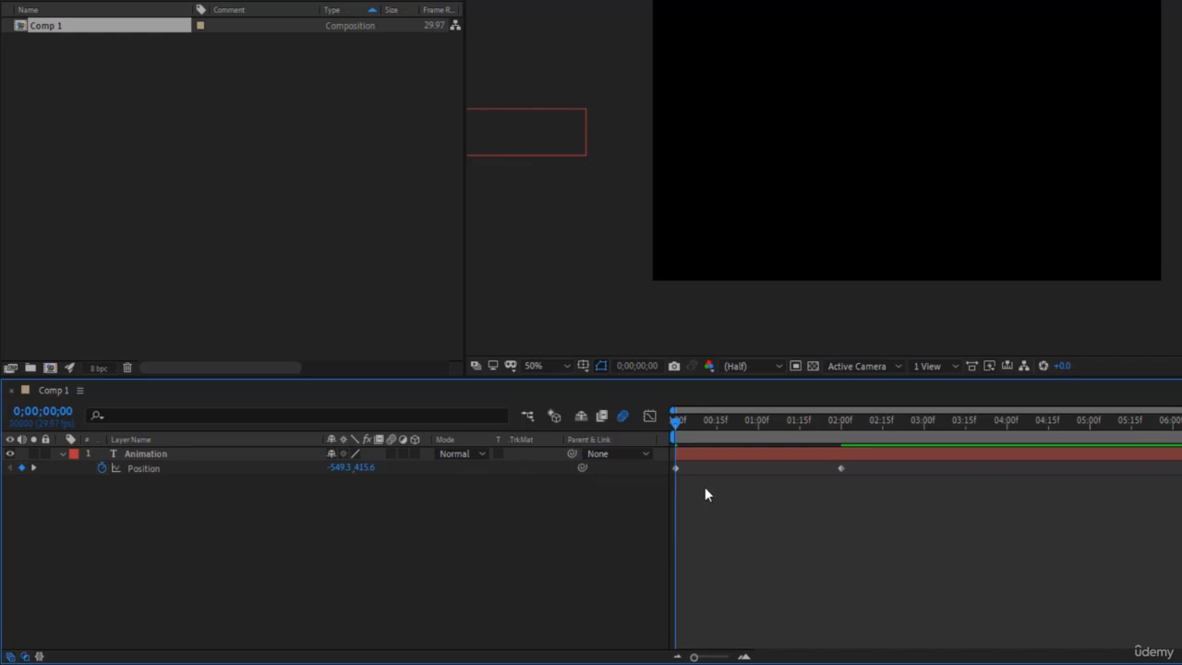
- Scrub and play the text's slide-in from the start to check its linear motion
{"action": "left_click_drag", "start_coordinate": [693, 657], "coordinate": [707, 659]}
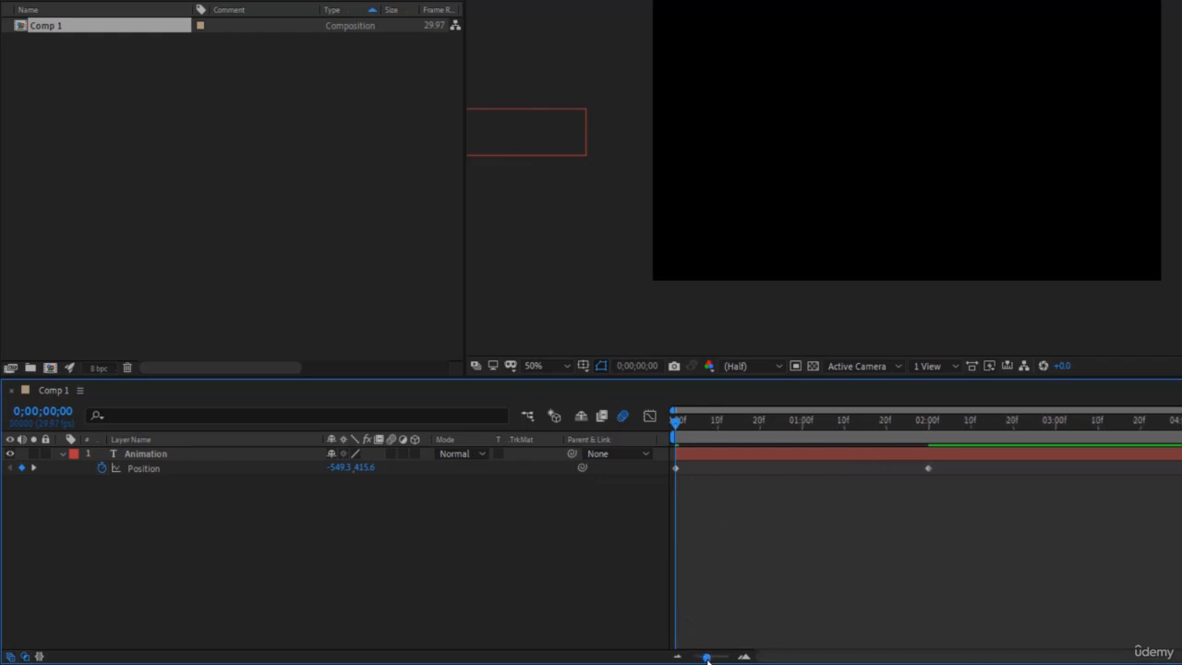
{"action": "left_click_drag", "start_coordinate": [755, 443], "coordinate": [801, 455]}
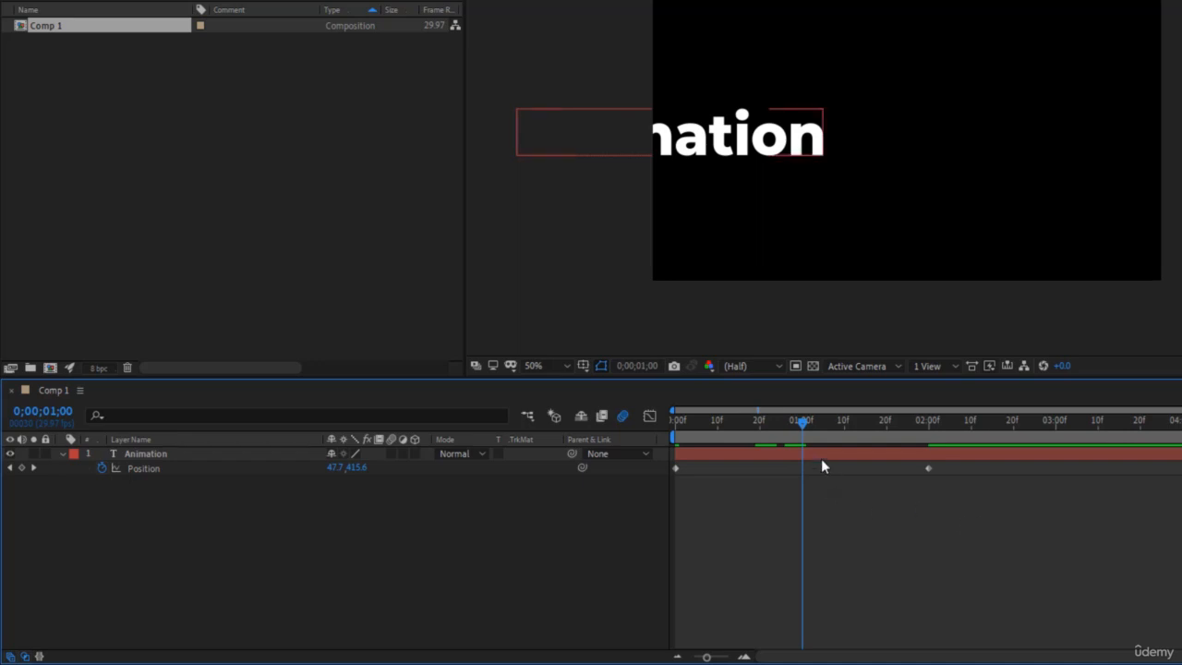
{"action": "left_click_drag", "start_coordinate": [800, 421], "coordinate": [634, 476]}
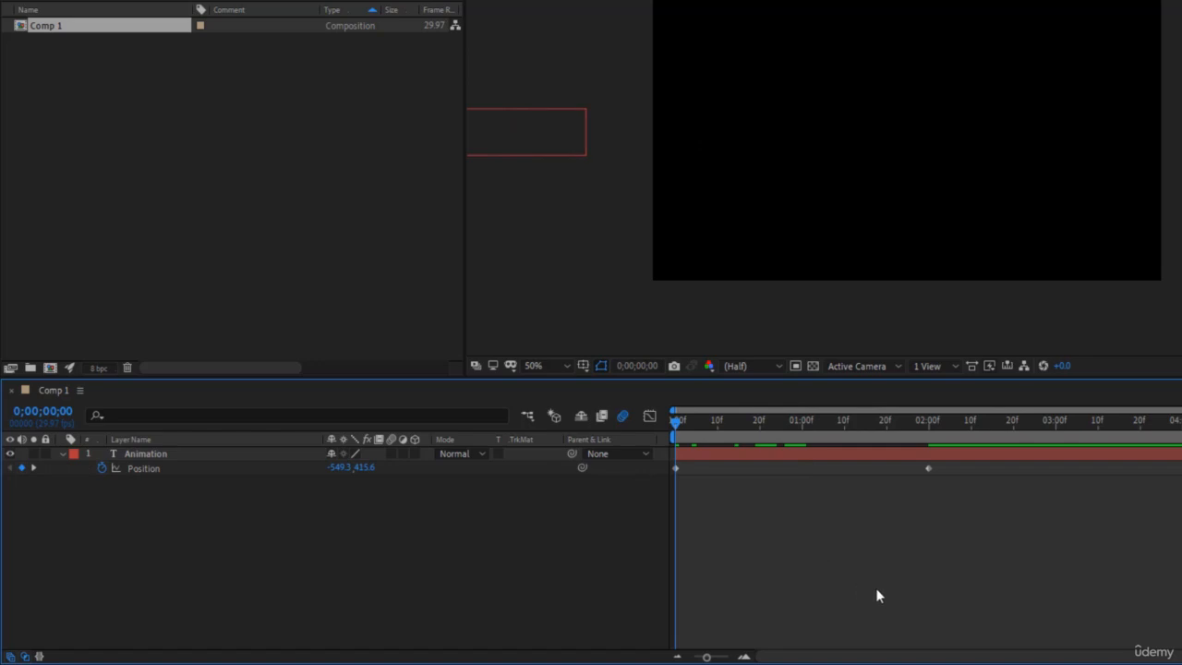
{"action": "key", "text": "space"}
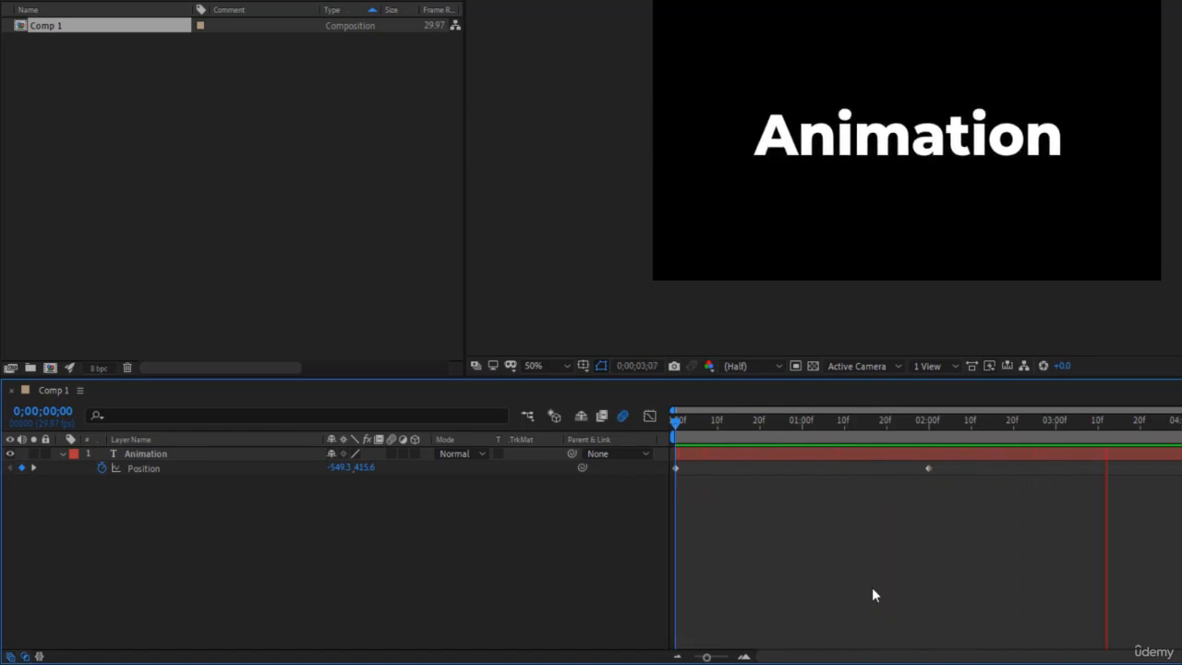
{"action": "key", "text": "space"}
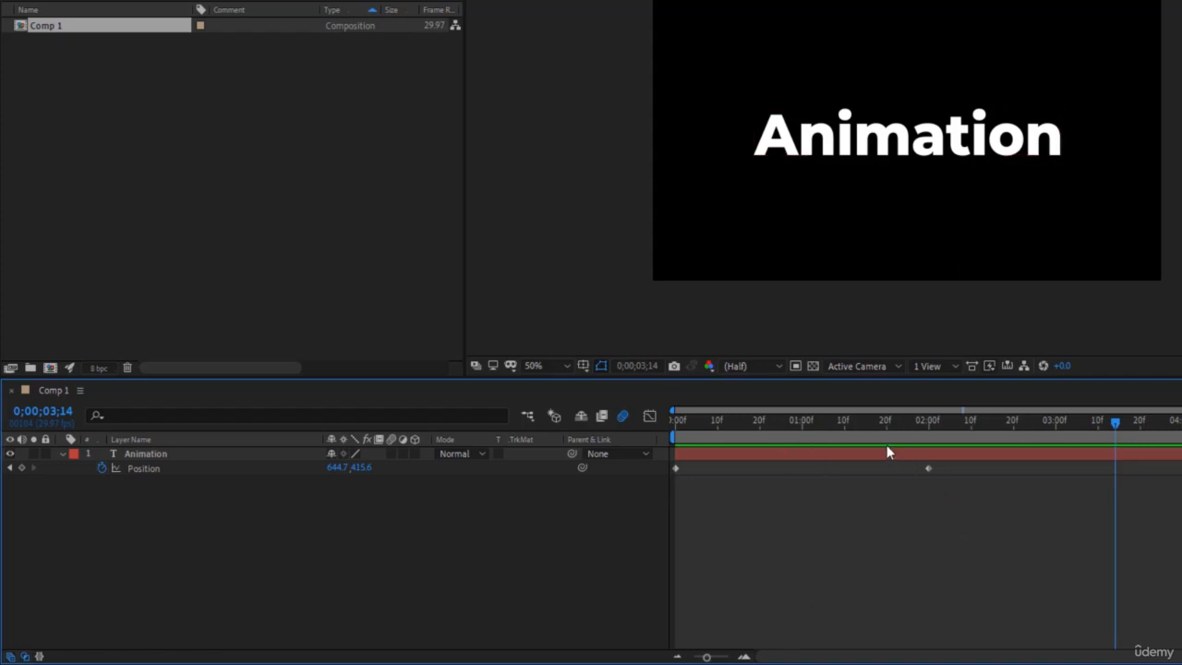
{"action": "left_click_drag", "start_coordinate": [794, 423], "coordinate": [667, 429]}
{"action": "key", "text": "space"}
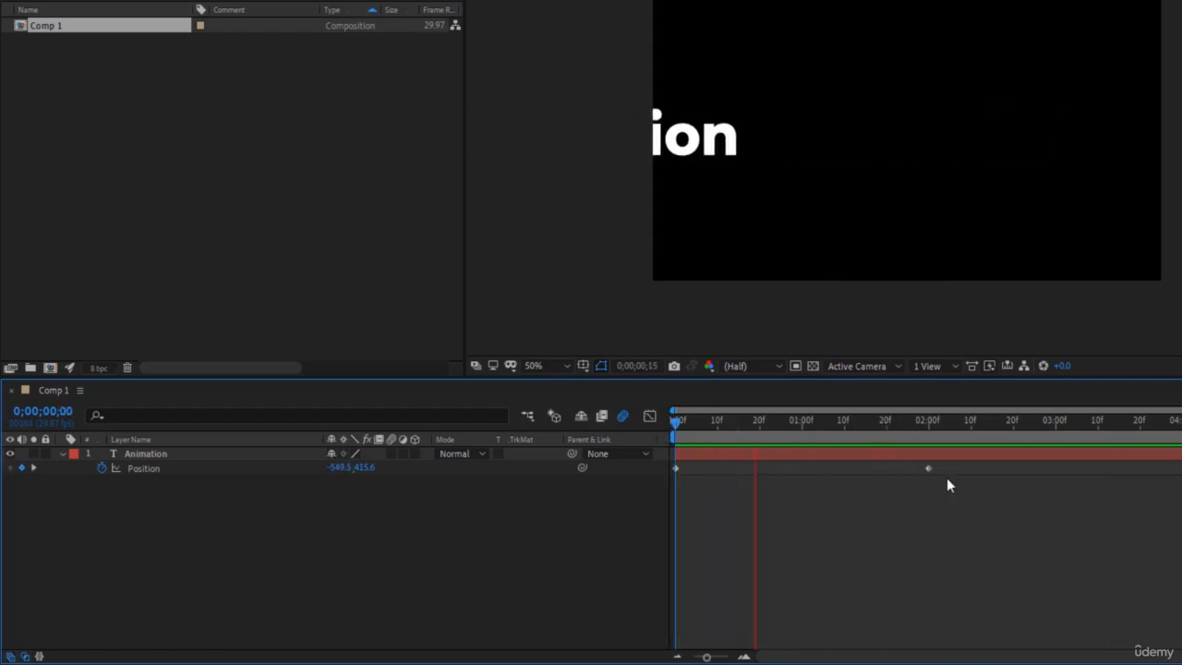
- Apply Easy Ease to both Position keyframes of the Animation layer
{"action": "left_click_drag", "start_coordinate": [921, 427], "coordinate": [929, 434]}
{"action": "left_click_drag", "start_coordinate": [942, 520], "coordinate": [638, 464]}
{"action": "key", "text": "F9"}
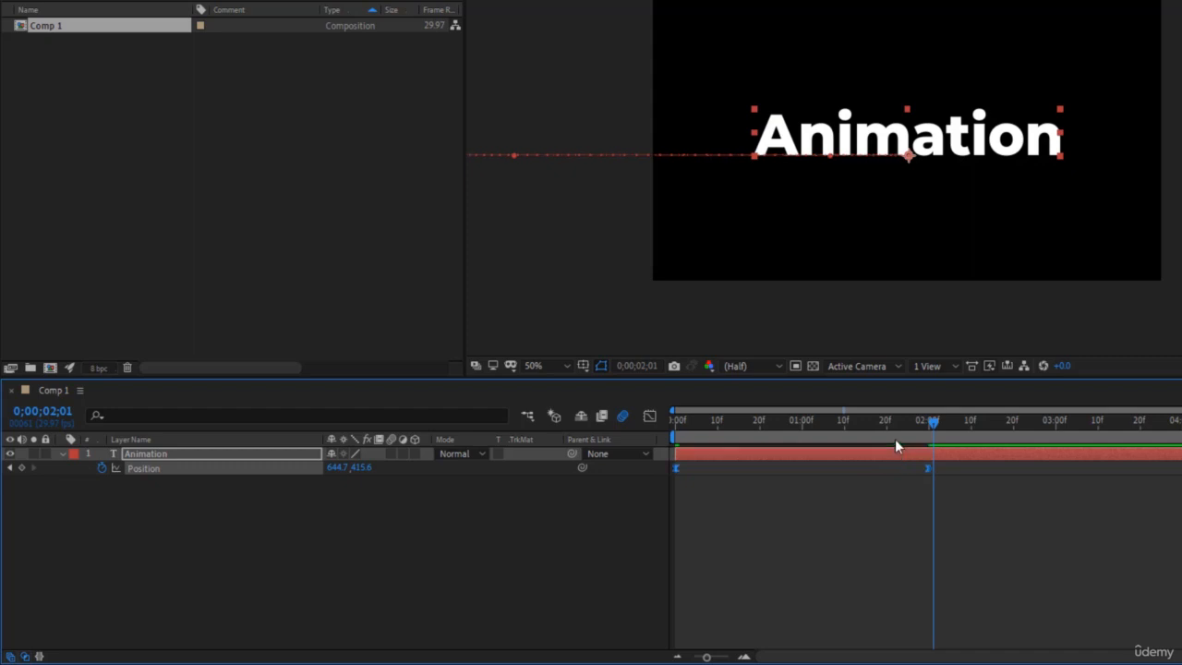
{"action": "left_click", "coordinate": [912, 519]}
- Scrub to 0;00;01;00 and play the eased slide-in from the start to review the motion
{"action": "left_click_drag", "start_coordinate": [931, 425], "coordinate": [802, 433]}
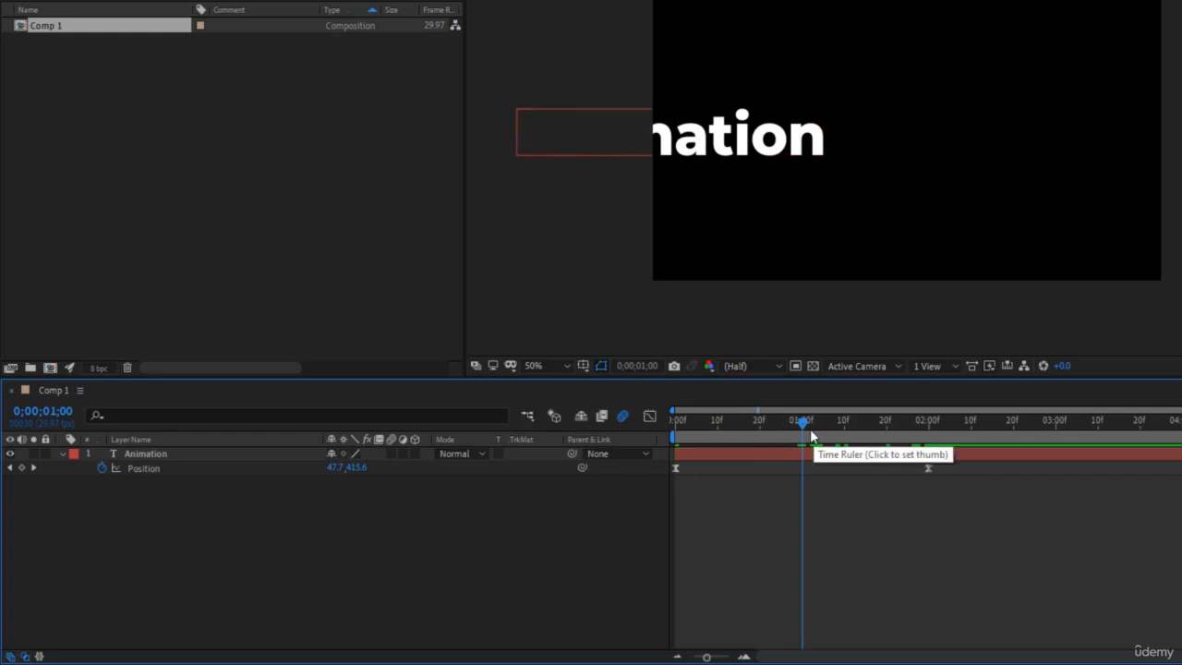
{"action": "left_click_drag", "start_coordinate": [803, 427], "coordinate": [674, 445]}
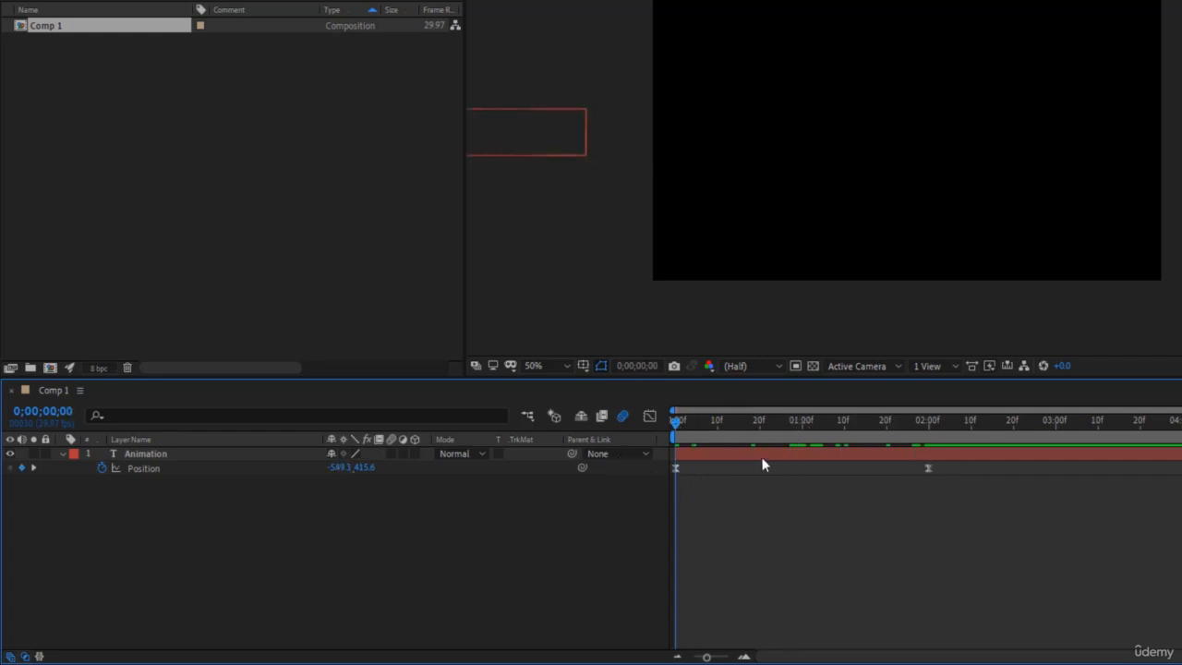
{"action": "key", "text": "space"}
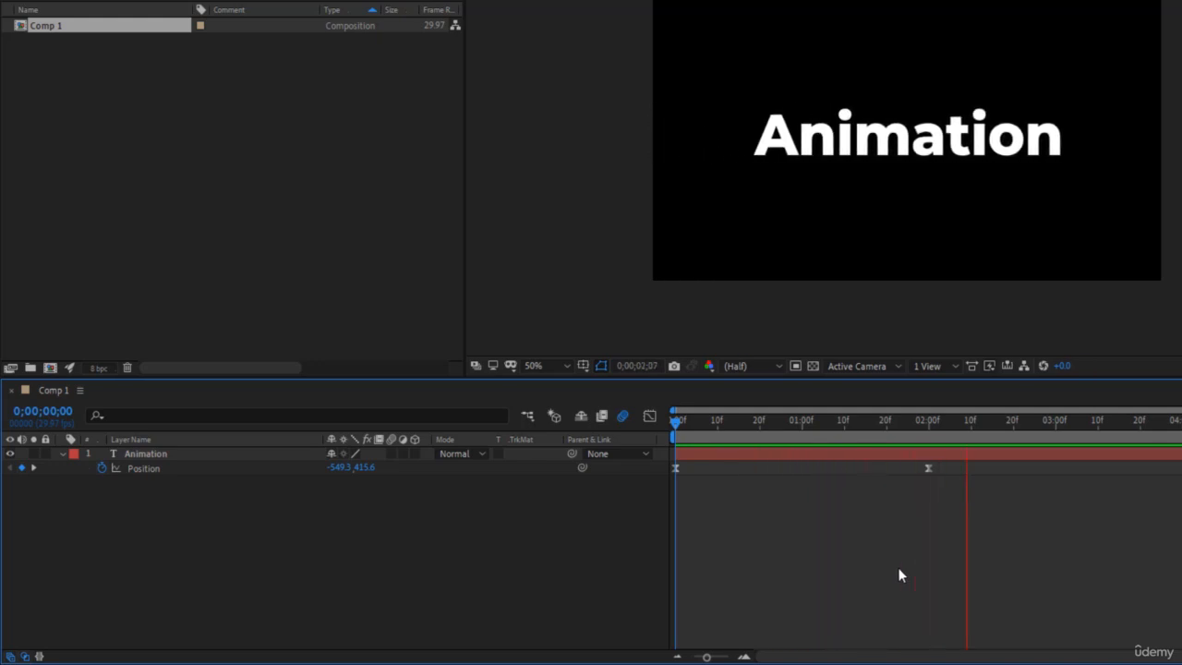
{"action": "key", "text": "space"}
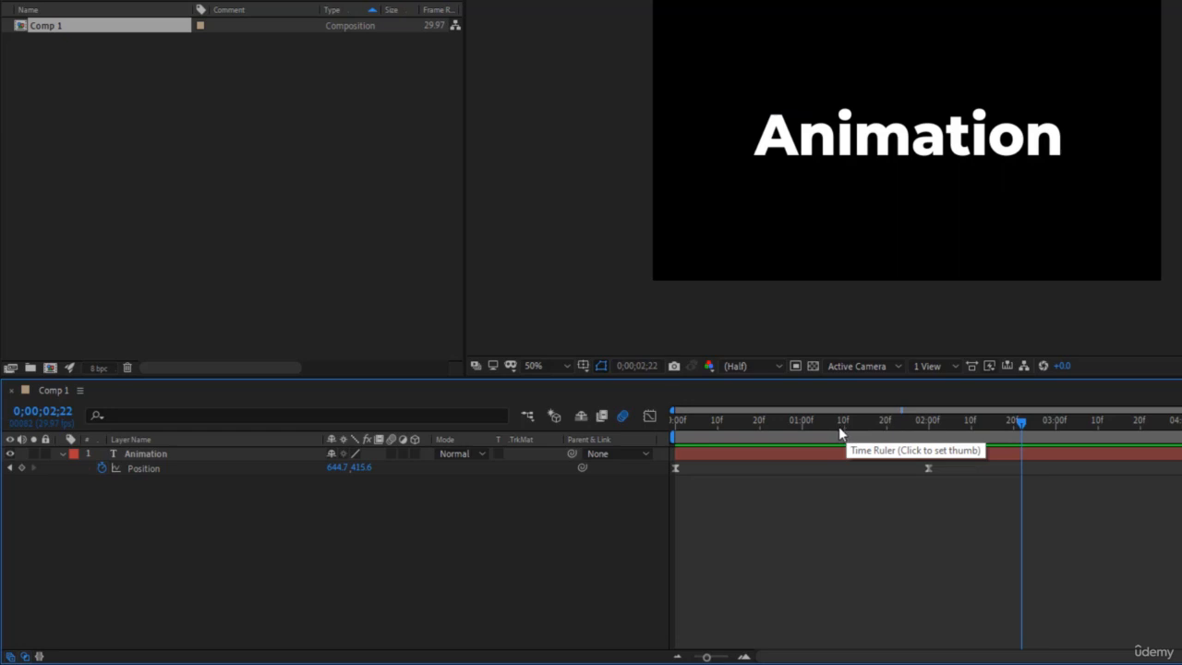
- Examine the speed graph of the two Position keyframes and its display options, then return to the layer bar view
{"action": "left_click_drag", "start_coordinate": [968, 514], "coordinate": [672, 467]}
{"action": "left_click_drag", "start_coordinate": [820, 433], "coordinate": [801, 432]}
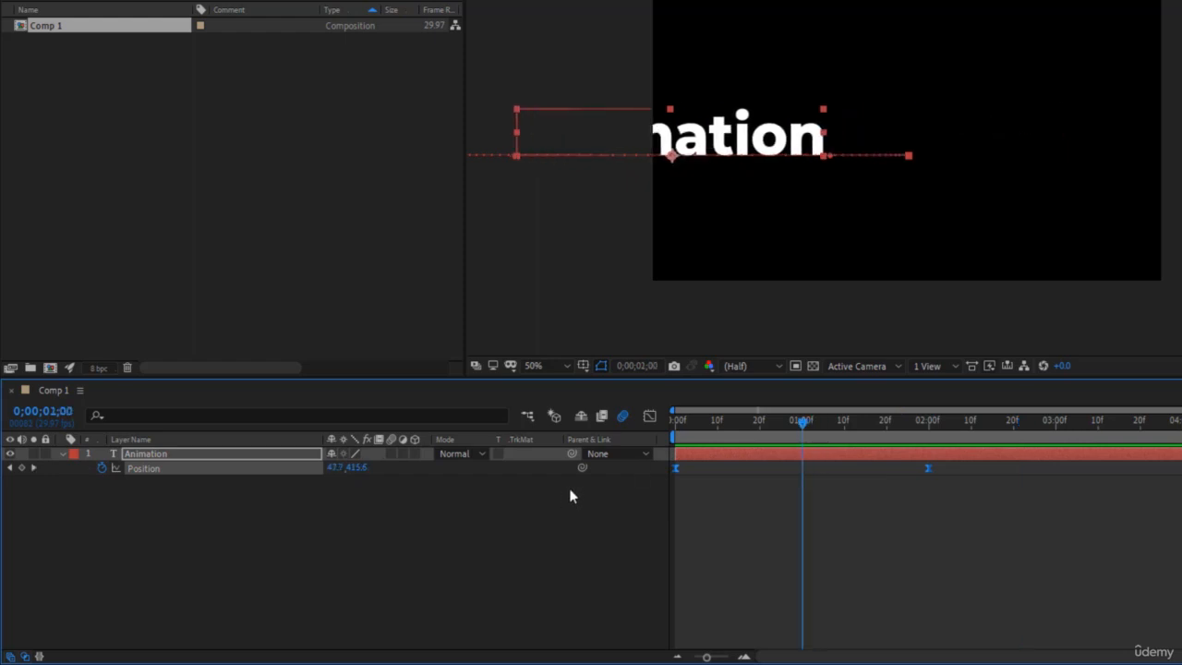
{"action": "left_click", "coordinate": [650, 418]}
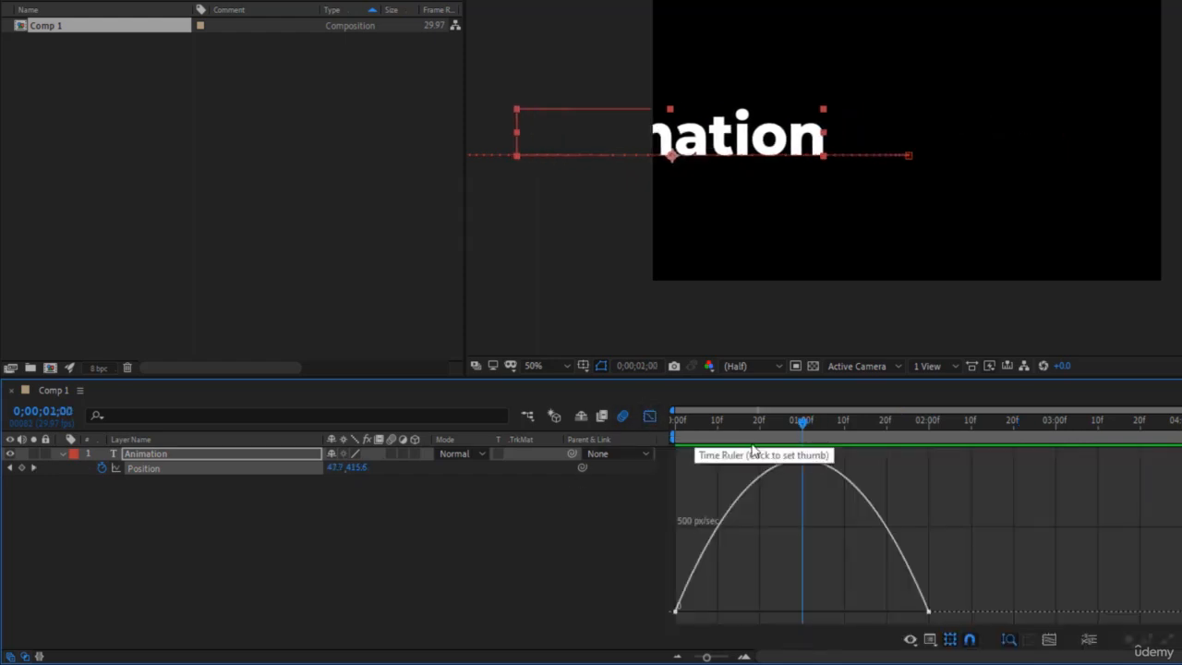
{"action": "right_click", "coordinate": [925, 488]}
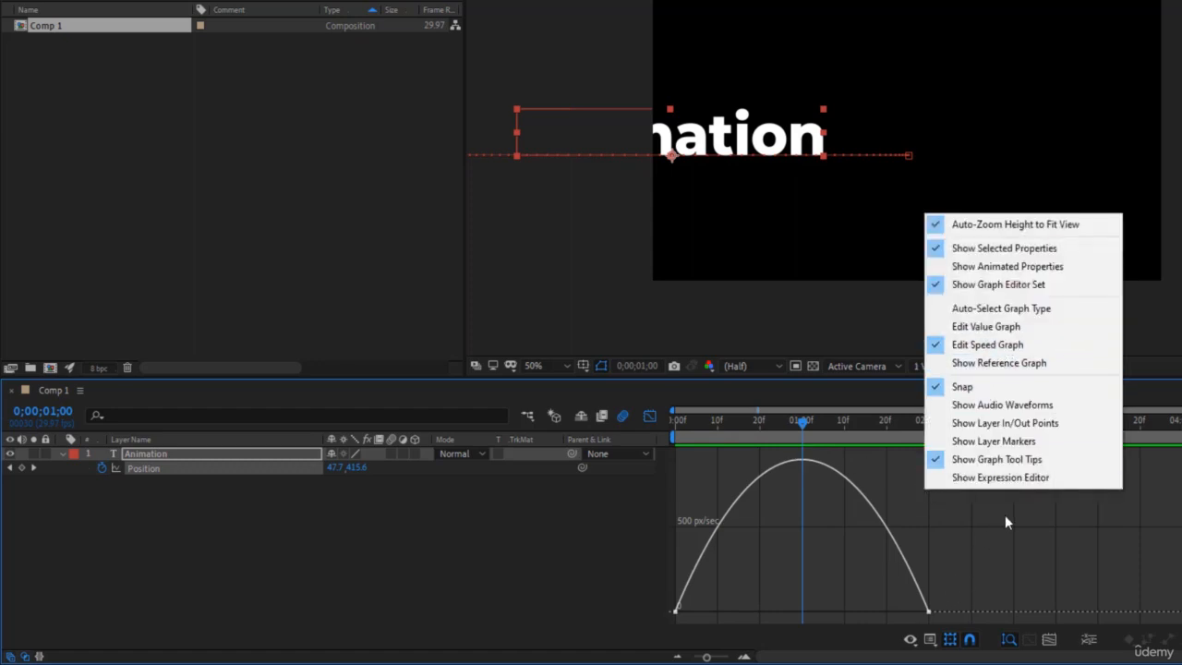
{"action": "left_click", "coordinate": [997, 552]}
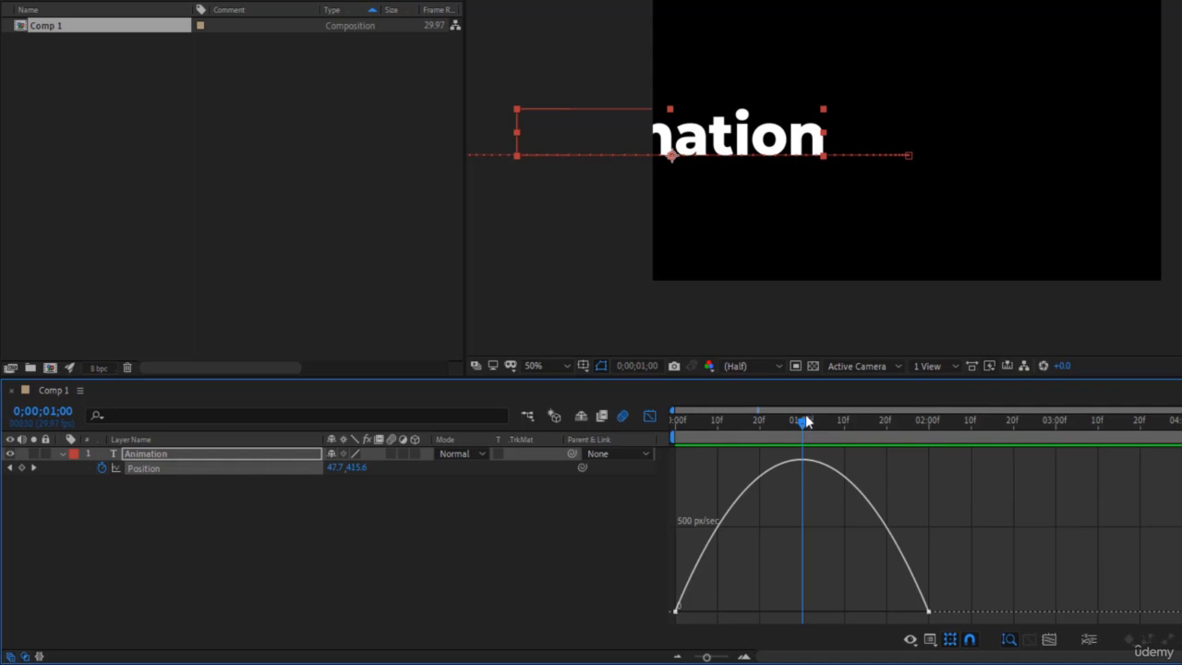
{"action": "left_click_drag", "start_coordinate": [801, 424], "coordinate": [802, 465]}
{"action": "left_click", "coordinate": [651, 418]}
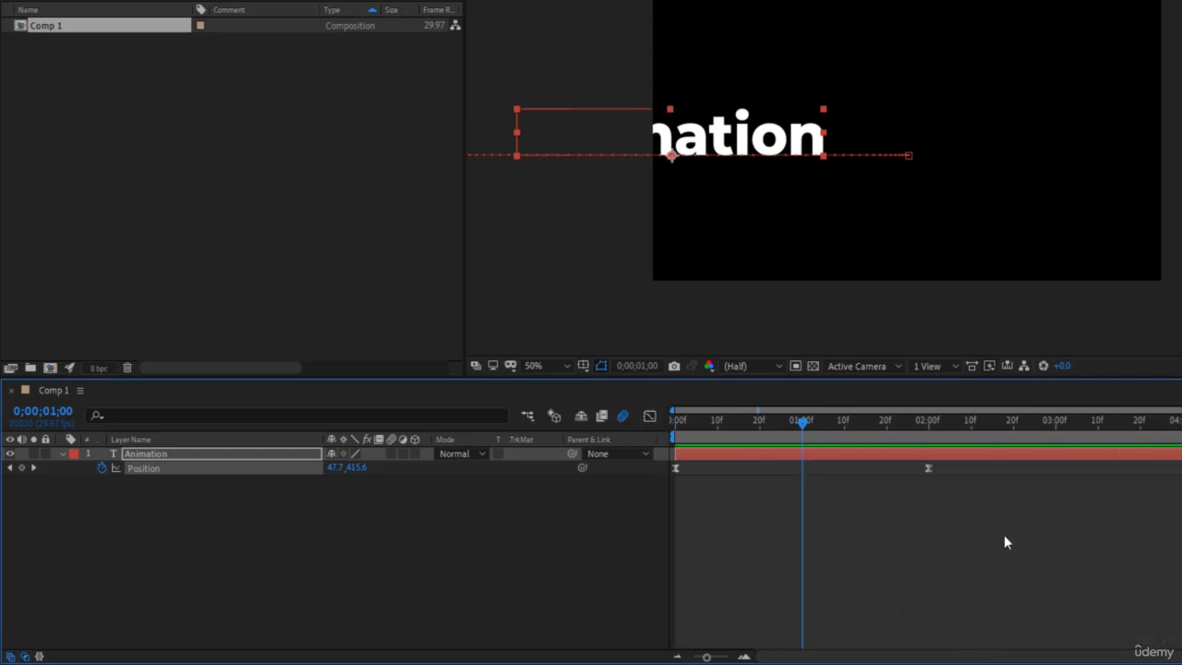
- Reshape the Position speed graph by shortening the first keyframe's handle and extending the last keyframe's handle to about 0;00;01;00
{"action": "left_click_drag", "start_coordinate": [1004, 535], "coordinate": [654, 456]}
{"action": "left_click", "coordinate": [650, 416]}
{"action": "mouse_move", "coordinate": [674, 613]}
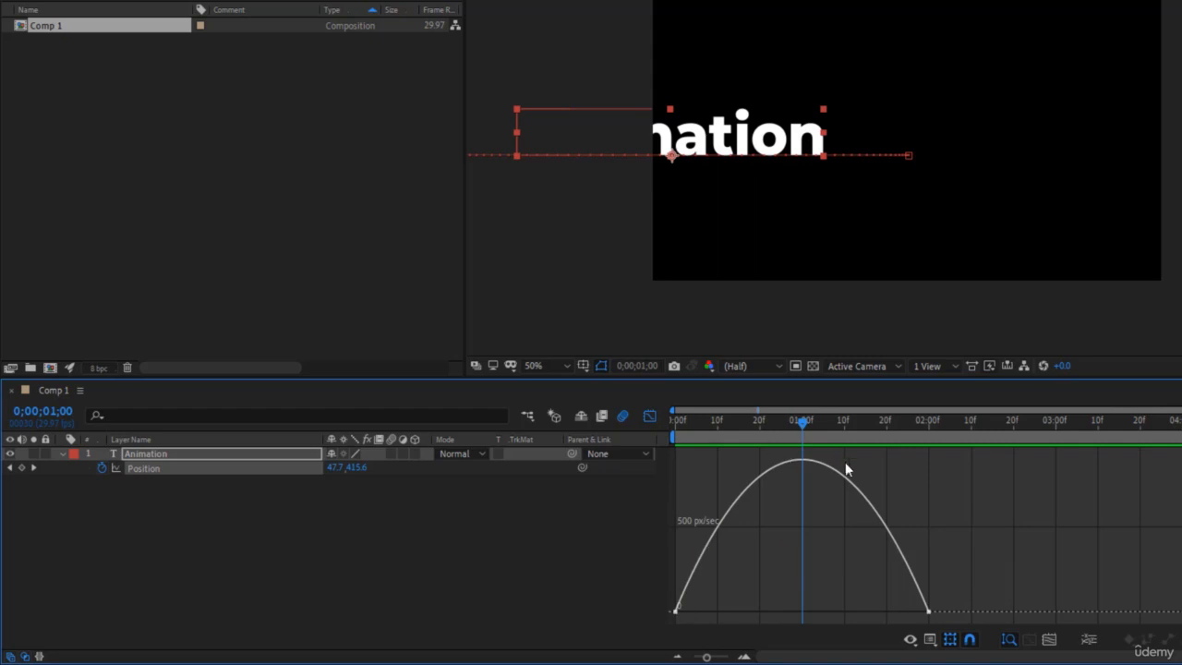
{"action": "mouse_move", "coordinate": [830, 472]}
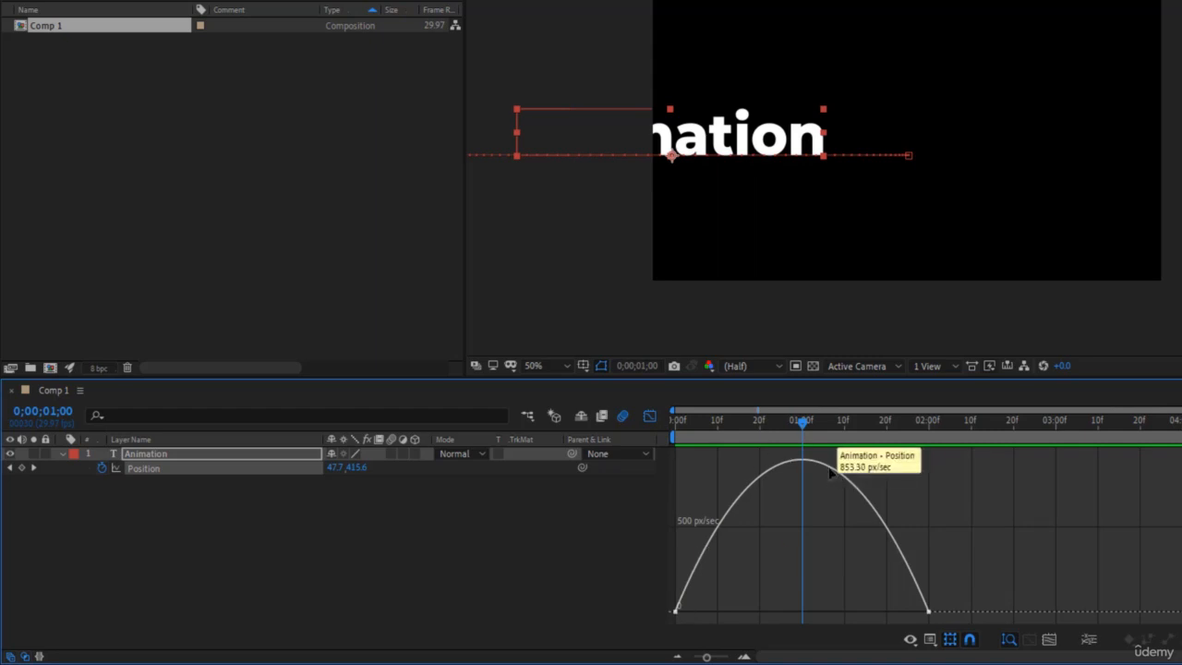
{"action": "left_click", "coordinate": [830, 471]}
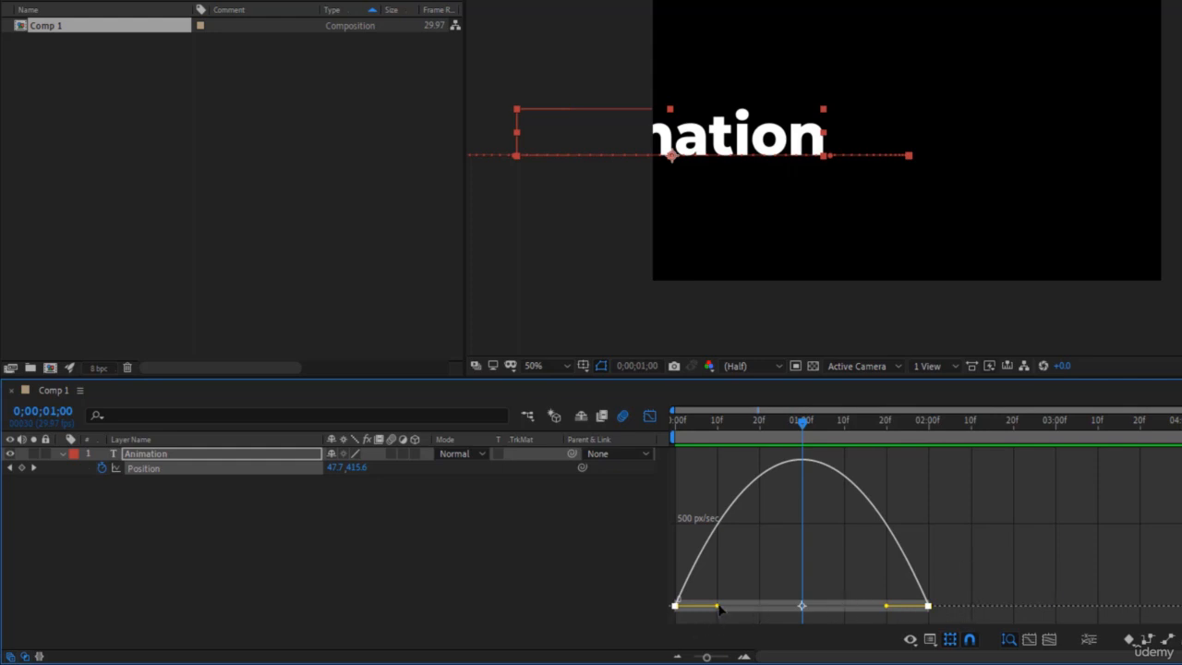
{"action": "left_click_drag", "start_coordinate": [719, 606], "coordinate": [691, 606]}
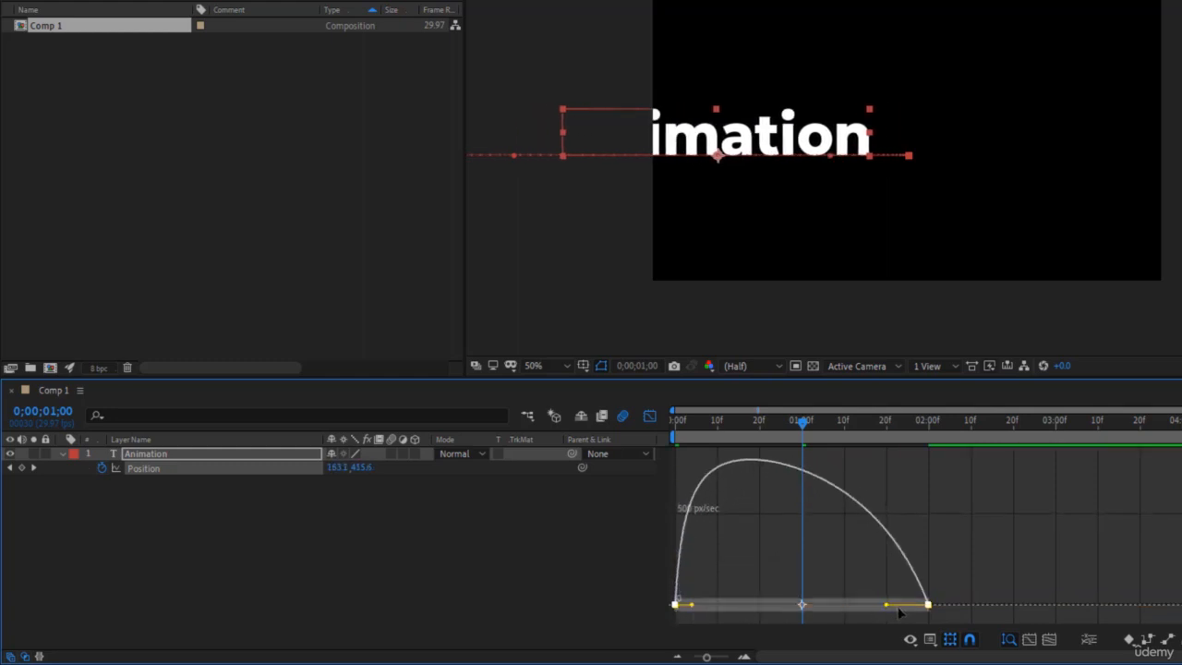
{"action": "left_click_drag", "start_coordinate": [887, 606], "coordinate": [792, 607]}
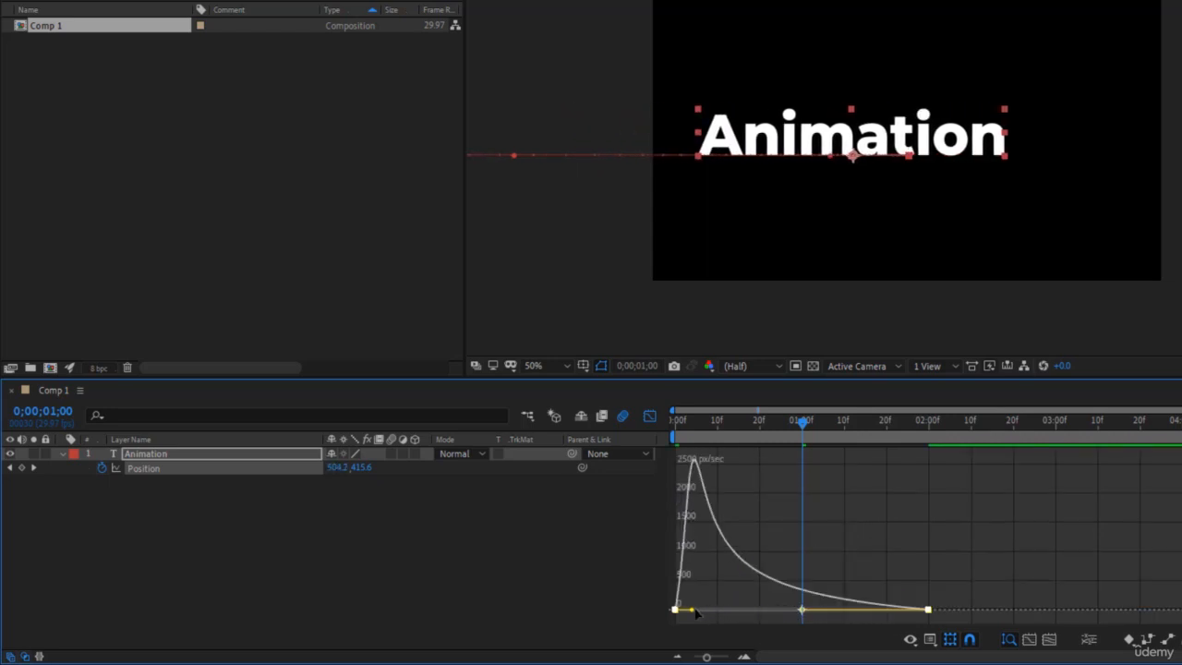
- Extend the first Position keyframe's handle to about 0;00;00;15, play the slide-in from the start and scrub to 0;00;00;29
{"action": "left_click_drag", "start_coordinate": [692, 610], "coordinate": [737, 607]}
{"action": "left_click_drag", "start_coordinate": [776, 432], "coordinate": [685, 482]}
{"action": "left_click", "coordinate": [947, 523]}
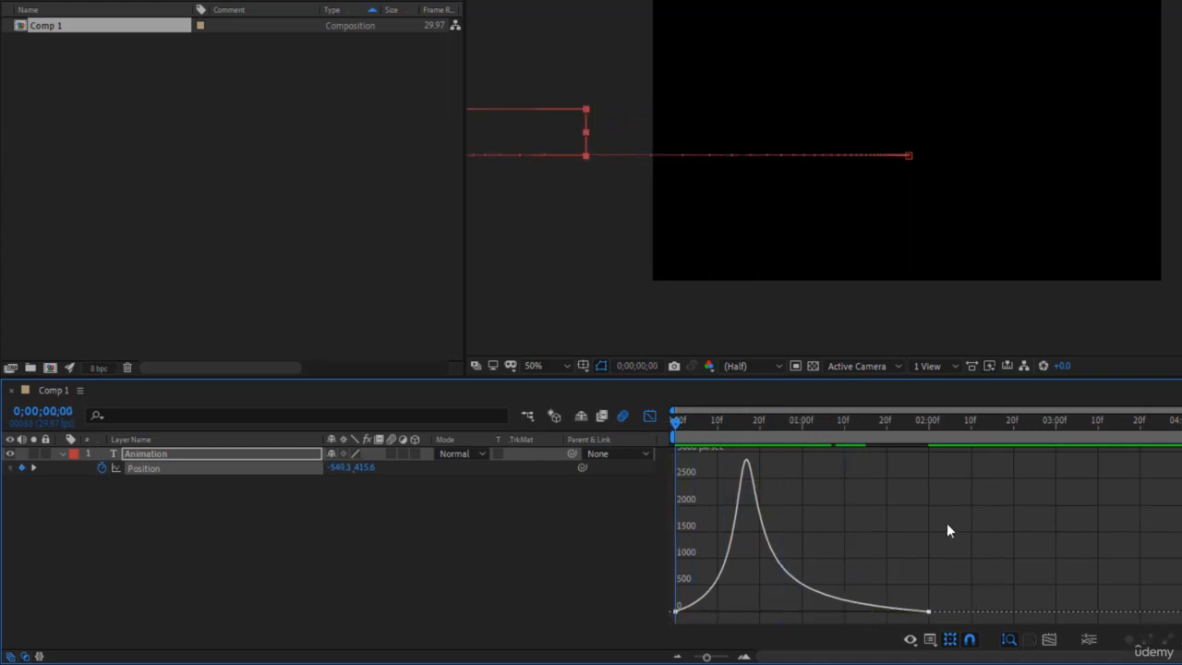
{"action": "key", "text": "space"}
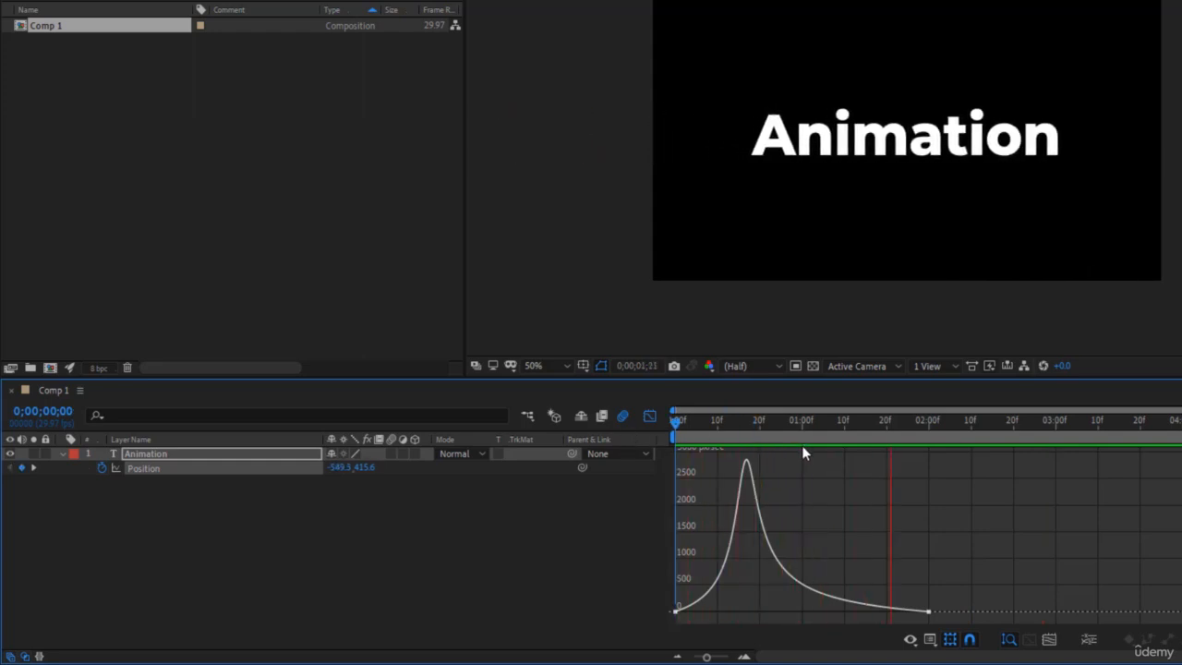
{"action": "key", "text": "space"}
{"action": "left_click", "coordinate": [789, 425]}
{"action": "left_click_drag", "start_coordinate": [788, 424], "coordinate": [797, 427]}
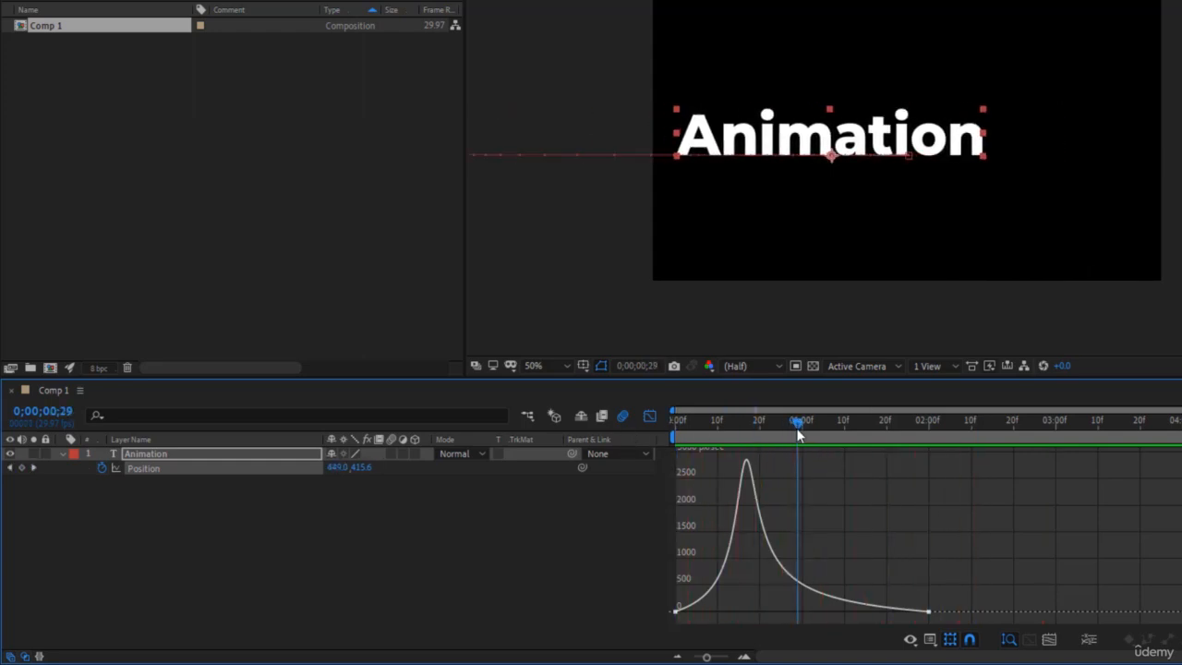
- Extend the first Position keyframe's handle to 0;00;01;00 to meet the last keyframe's handle, and play the motion from the start
{"action": "left_click", "coordinate": [677, 611]}
{"action": "left_click_drag", "start_coordinate": [738, 613], "coordinate": [800, 613]}
{"action": "key", "text": "Home"}
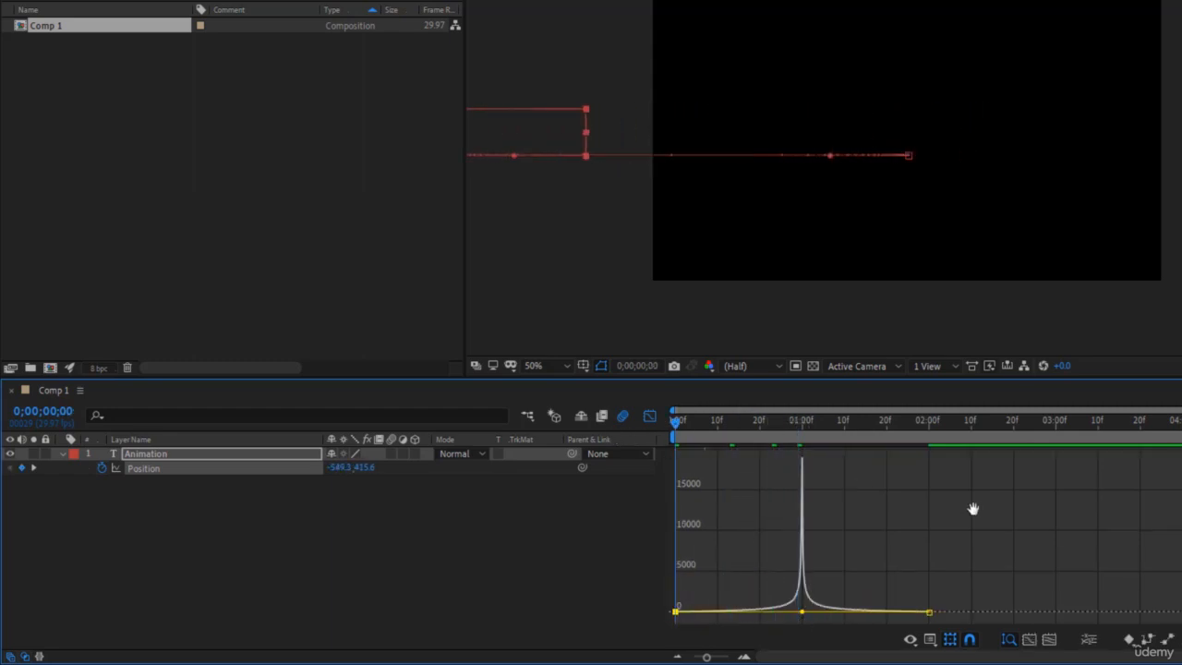
{"action": "key", "text": "space"}
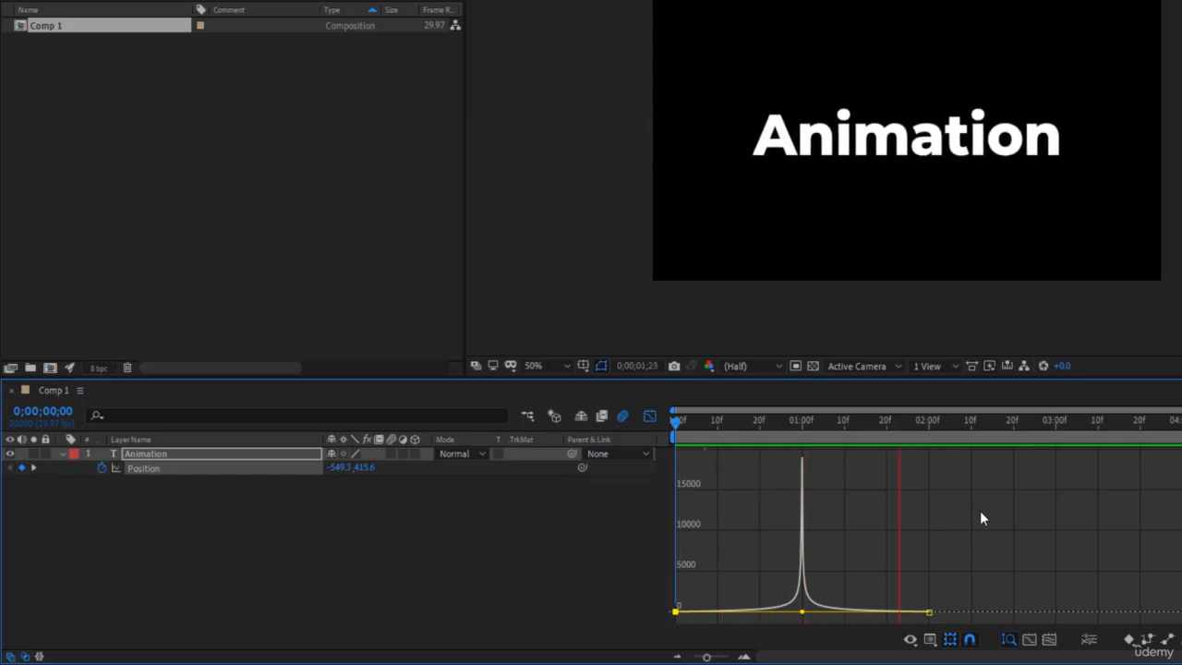
{"action": "key", "text": "space"}
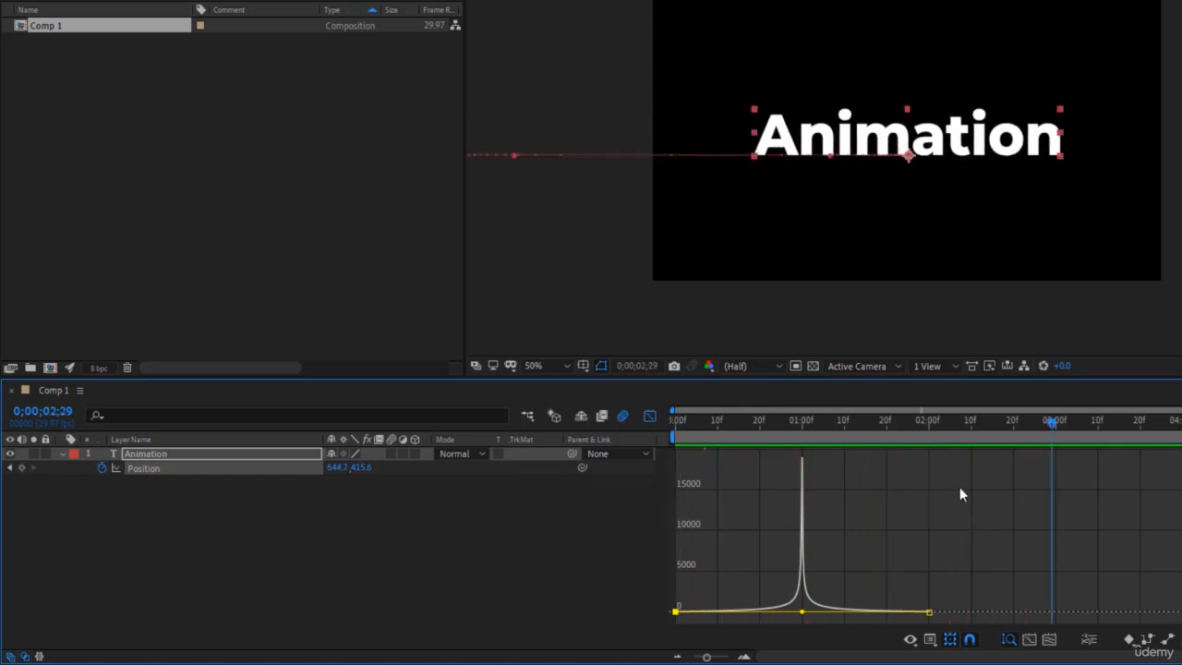
{"action": "left_click", "coordinate": [959, 488]}
{"action": "left_click_drag", "start_coordinate": [818, 423], "coordinate": [621, 452]}
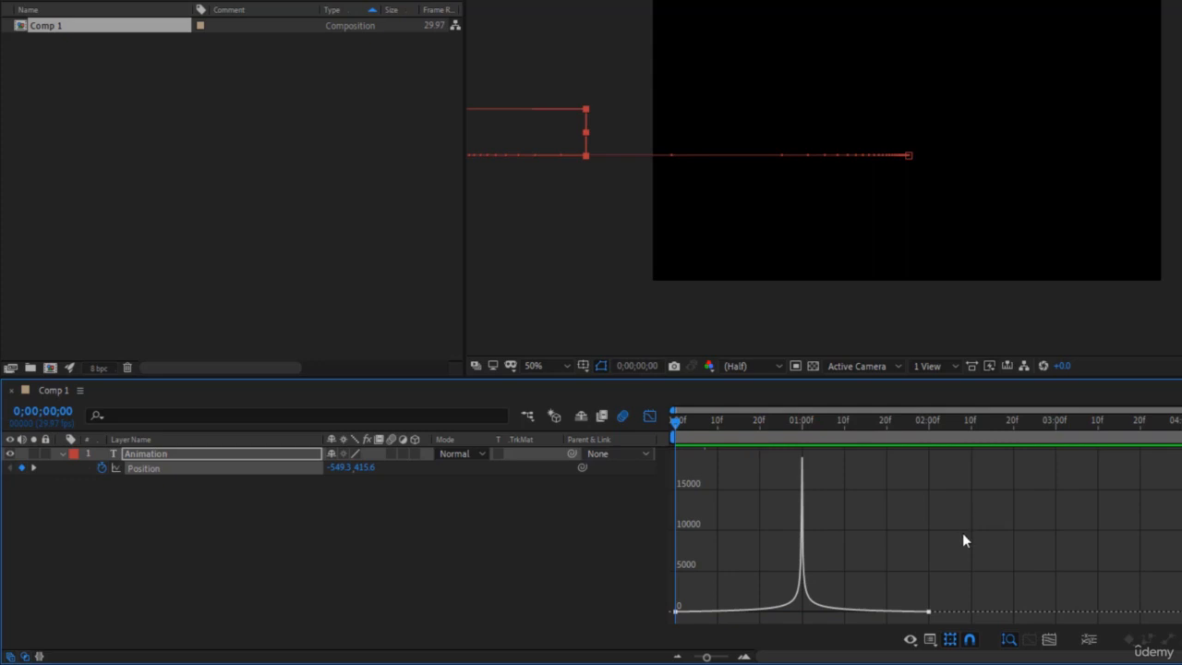
{"action": "key", "text": "space"}
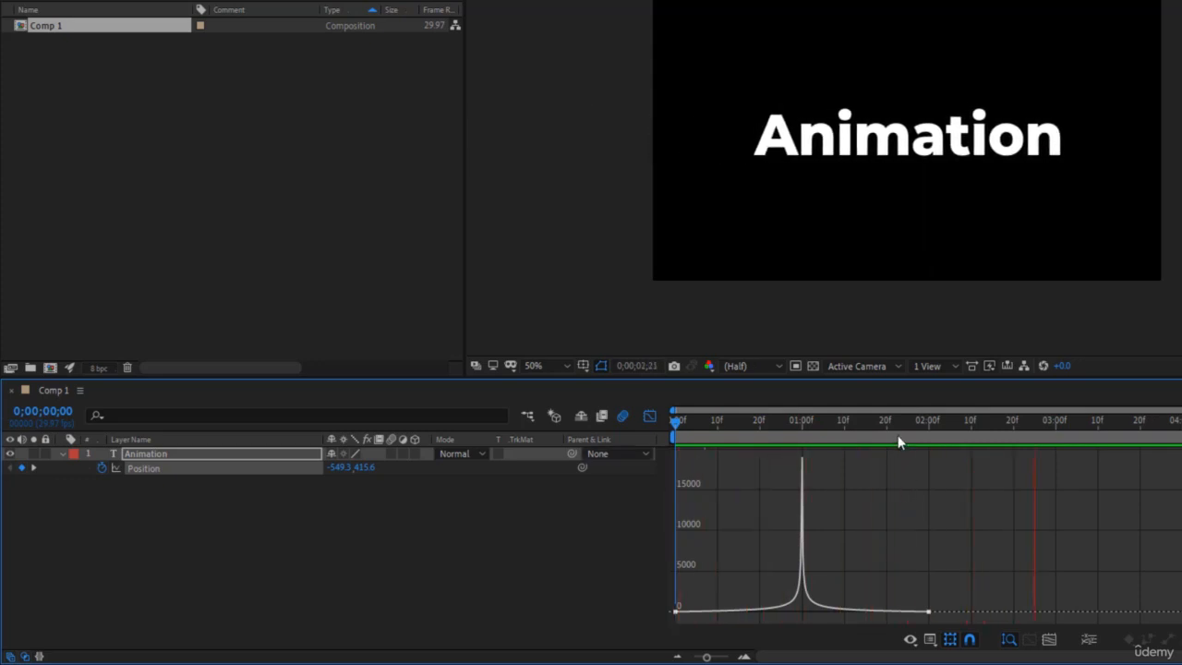
{"action": "left_click", "coordinate": [867, 435]}
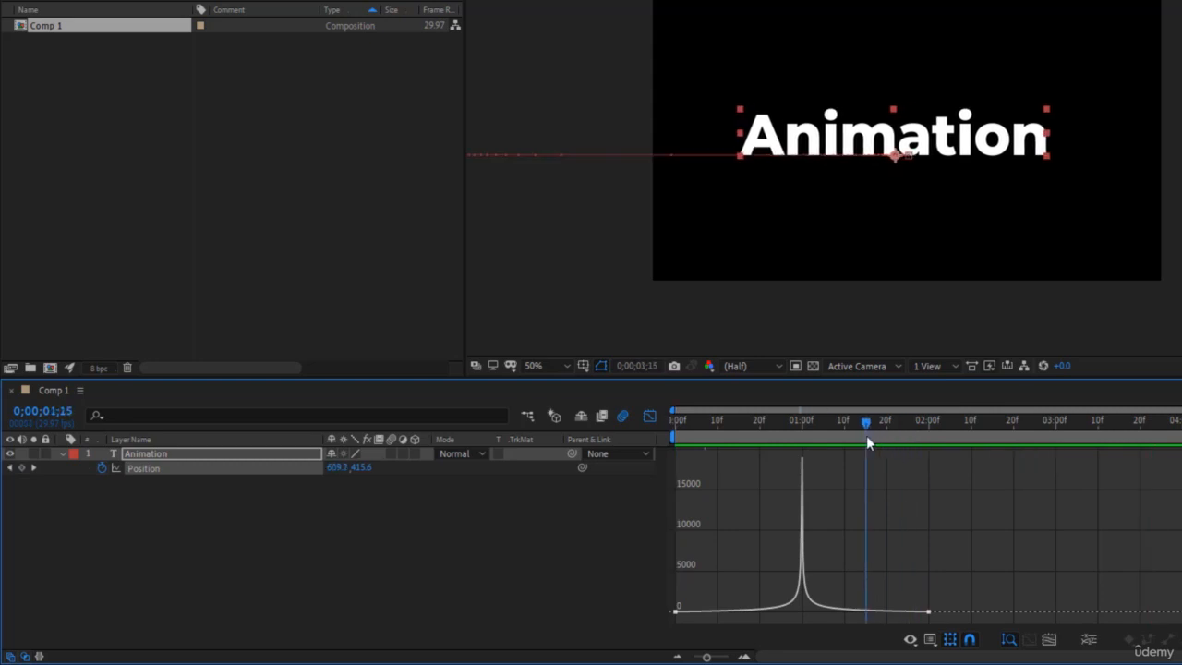
- Shorten the last Position keyframe's handle to almost zero beside 0;00;02;00, and play the slide-in from the start
{"action": "left_click", "coordinate": [929, 611]}
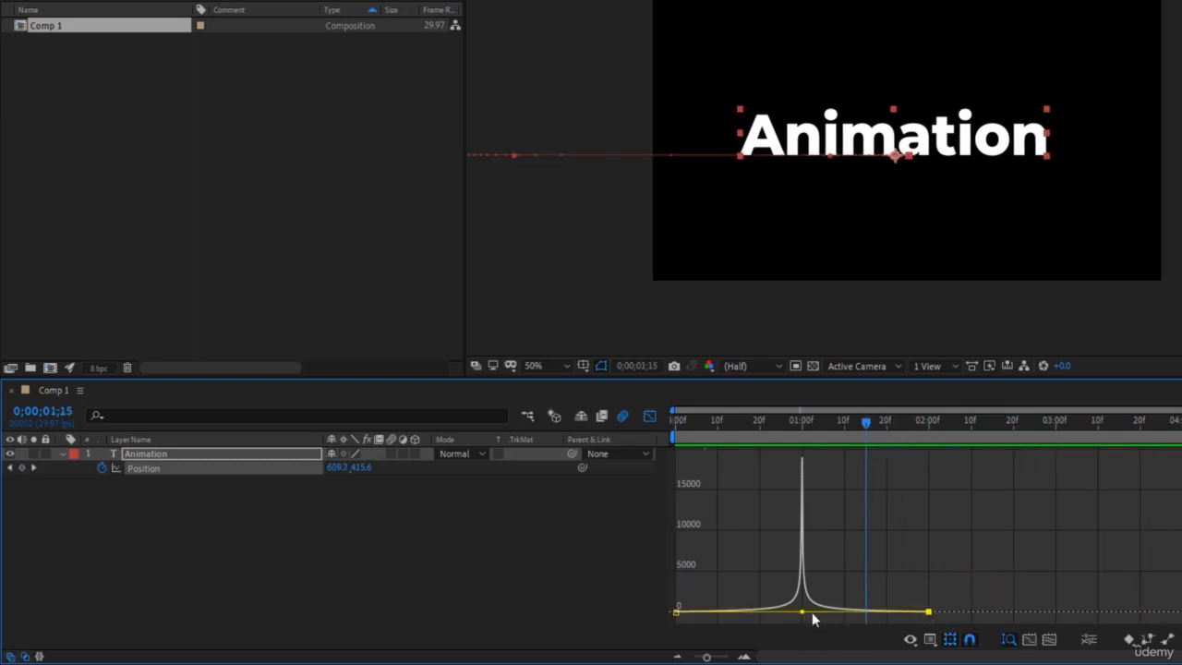
{"action": "left_click_drag", "start_coordinate": [812, 612], "coordinate": [942, 626]}
{"action": "key", "text": "Page_Up"}
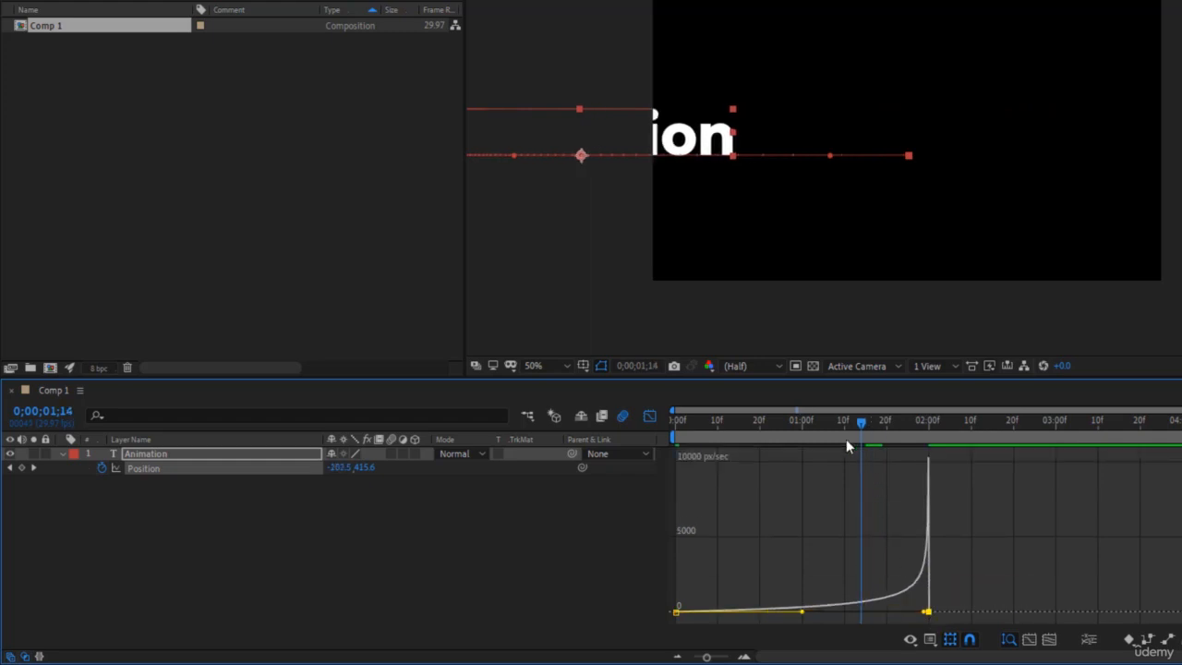
{"action": "left_click_drag", "start_coordinate": [847, 440], "coordinate": [652, 451]}
{"action": "left_click", "coordinate": [1099, 552]}
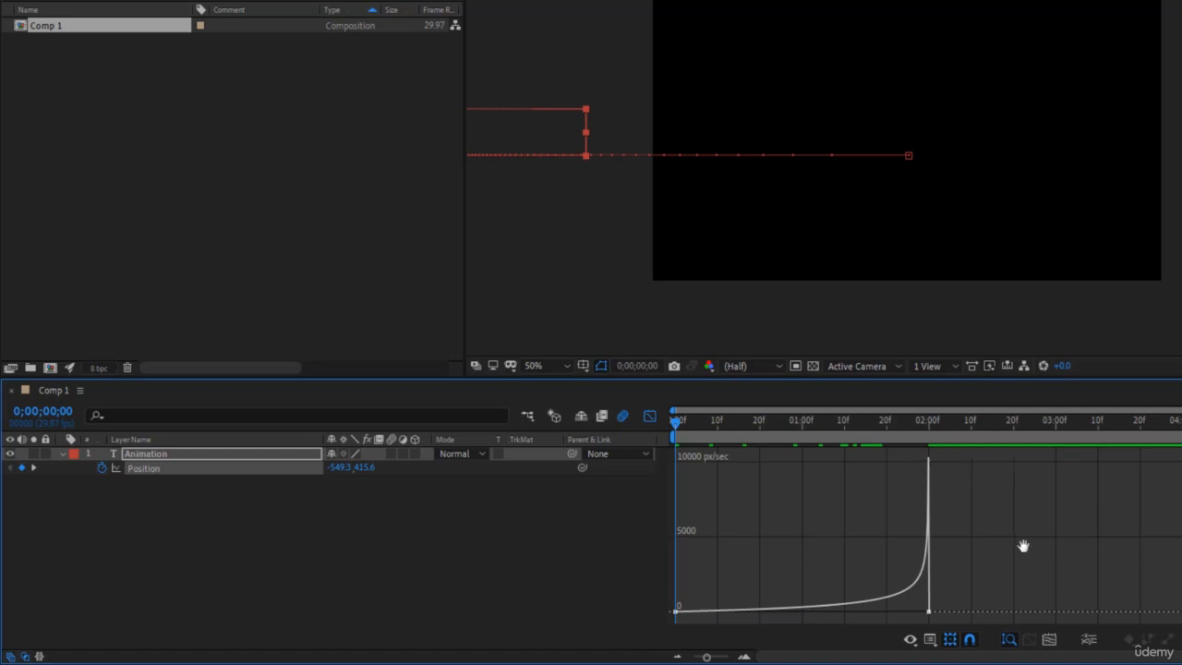
{"action": "key", "text": "space"}
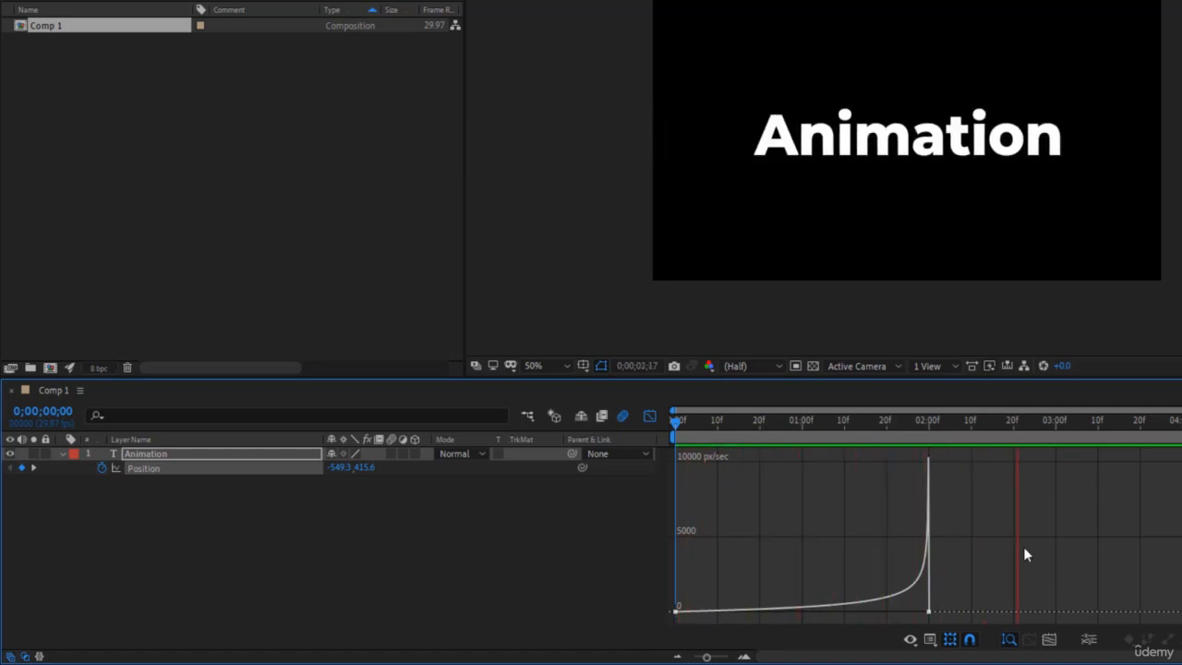
{"action": "key", "text": "space"}
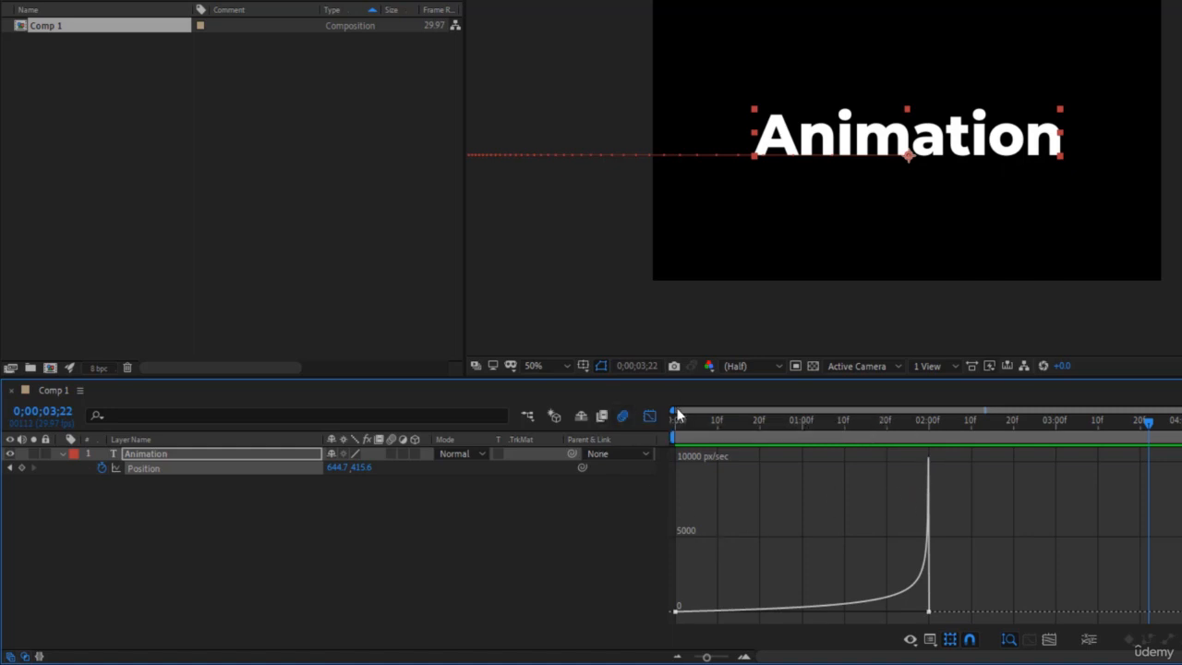
- Reapply Easy Ease to both Position keyframes in the layer bar view, then reopen their speed graph
{"action": "left_click", "coordinate": [649, 416]}
{"action": "left_click", "coordinate": [910, 549]}
{"action": "left_click_drag", "start_coordinate": [886, 422], "coordinate": [819, 469]}
{"action": "left_click_drag", "start_coordinate": [1059, 563], "coordinate": [665, 451]}
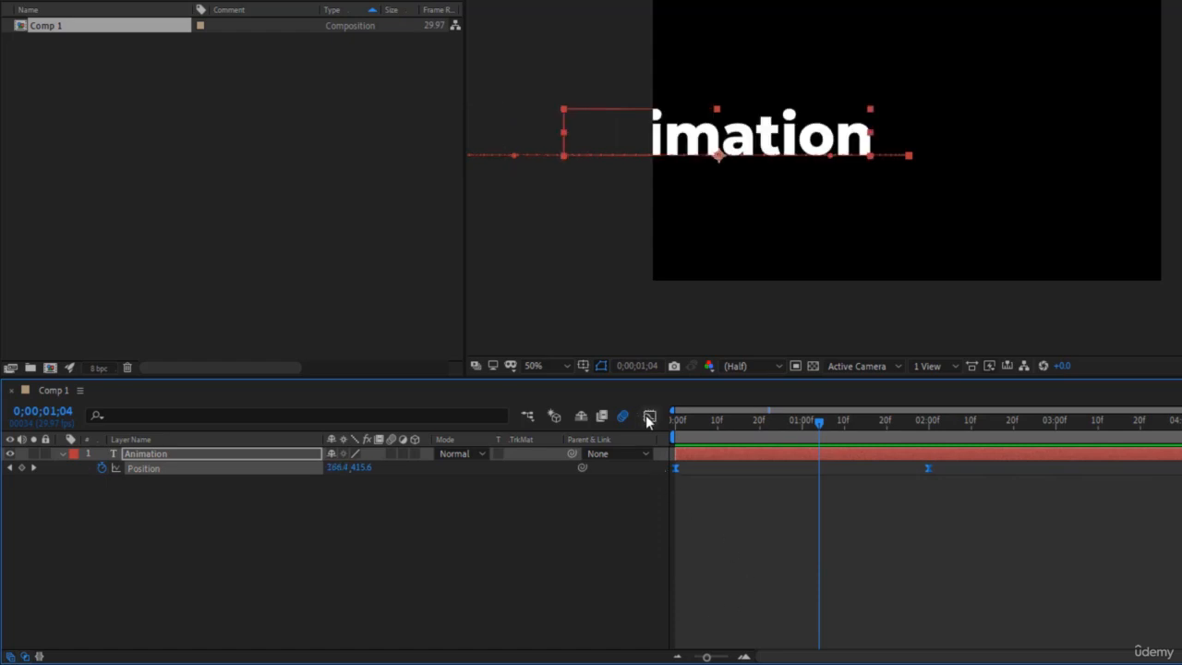
{"action": "left_click", "coordinate": [647, 416]}
- Extend the first Position keyframe's handle to about 0;00;00;22 and play the slide-in from the start
{"action": "left_click", "coordinate": [684, 609]}
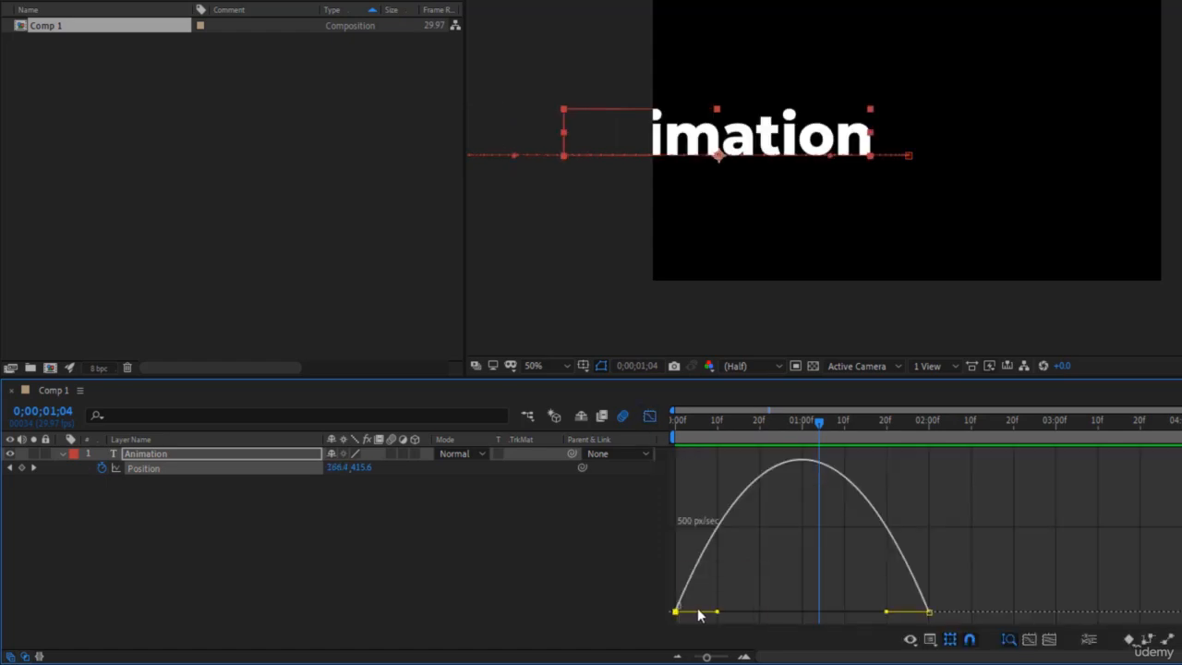
{"action": "left_click_drag", "start_coordinate": [697, 610], "coordinate": [774, 615]}
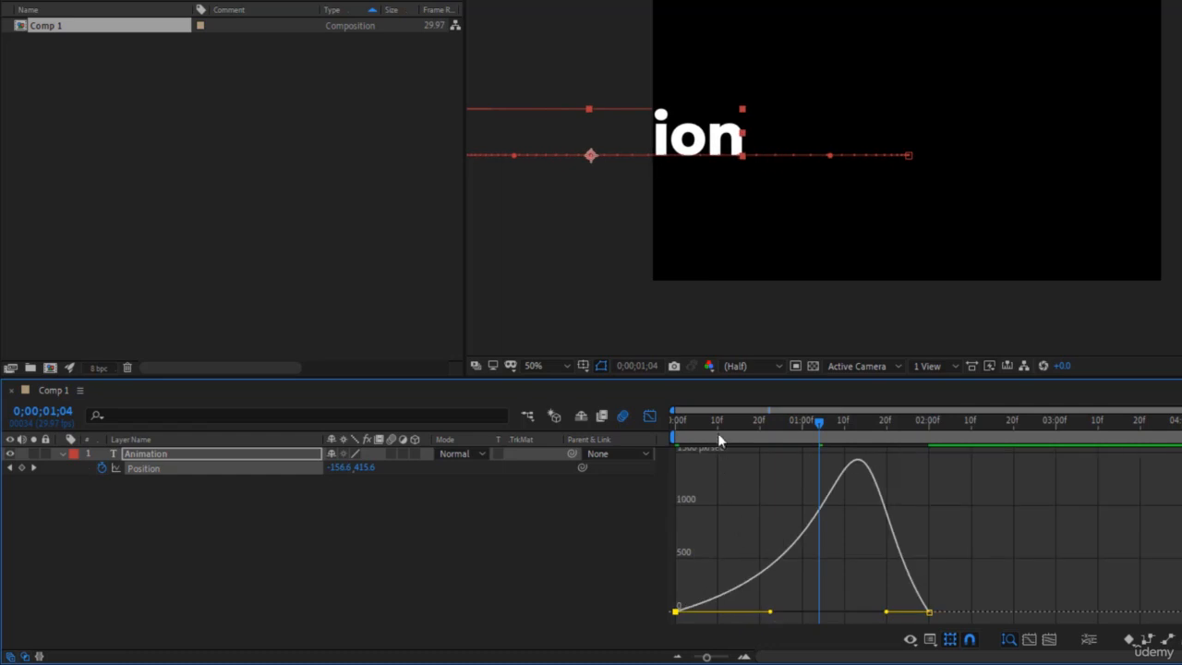
{"action": "left_click_drag", "start_coordinate": [718, 424], "coordinate": [674, 425]}
{"action": "key", "text": "space"}
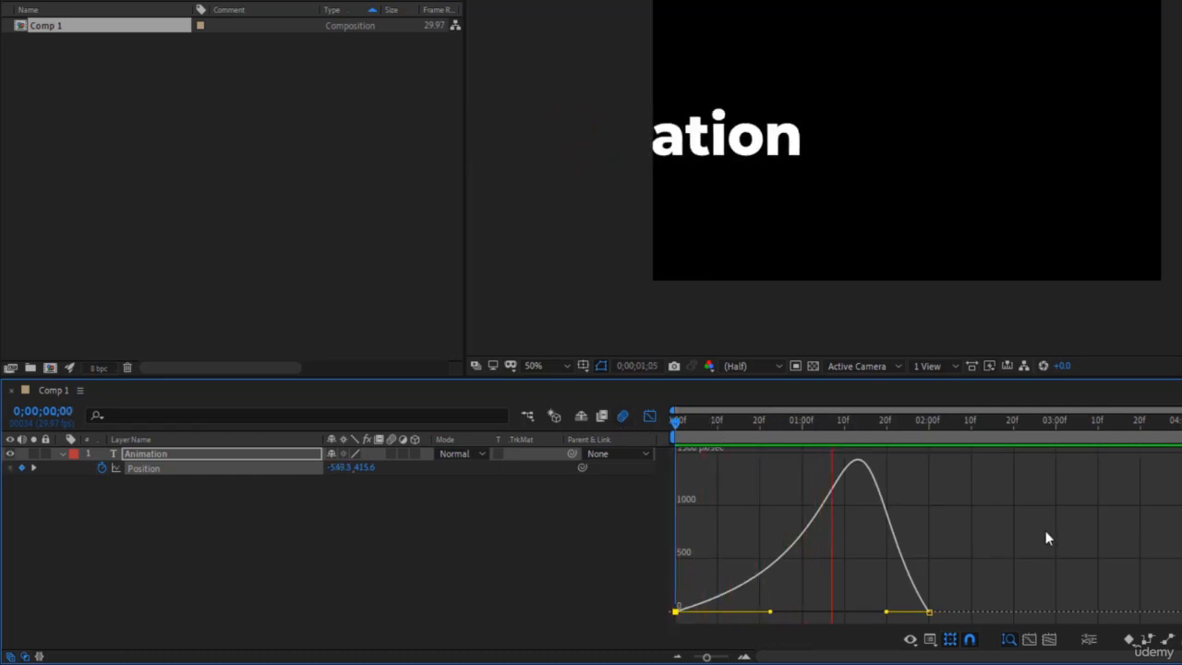
{"action": "key", "text": "space"}
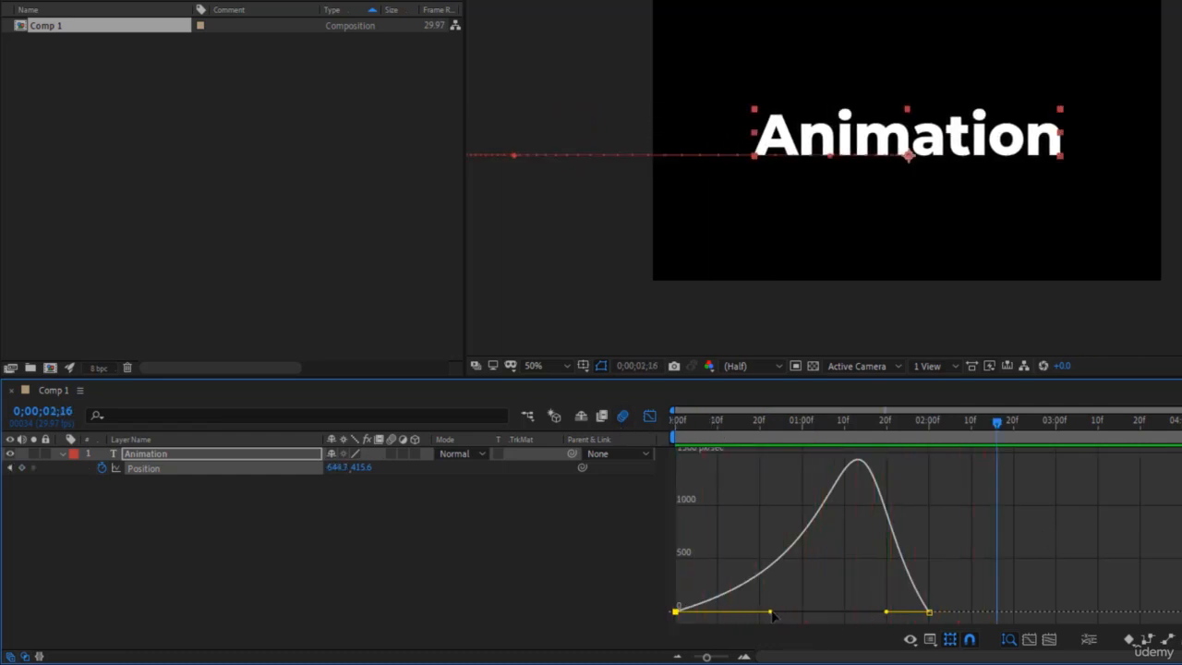
- Extend the first Position keyframe's handle to 0;00;01;00, play the slide-in from the start and scrub to 0;00;01;22
{"action": "left_click_drag", "start_coordinate": [770, 612], "coordinate": [834, 612]}
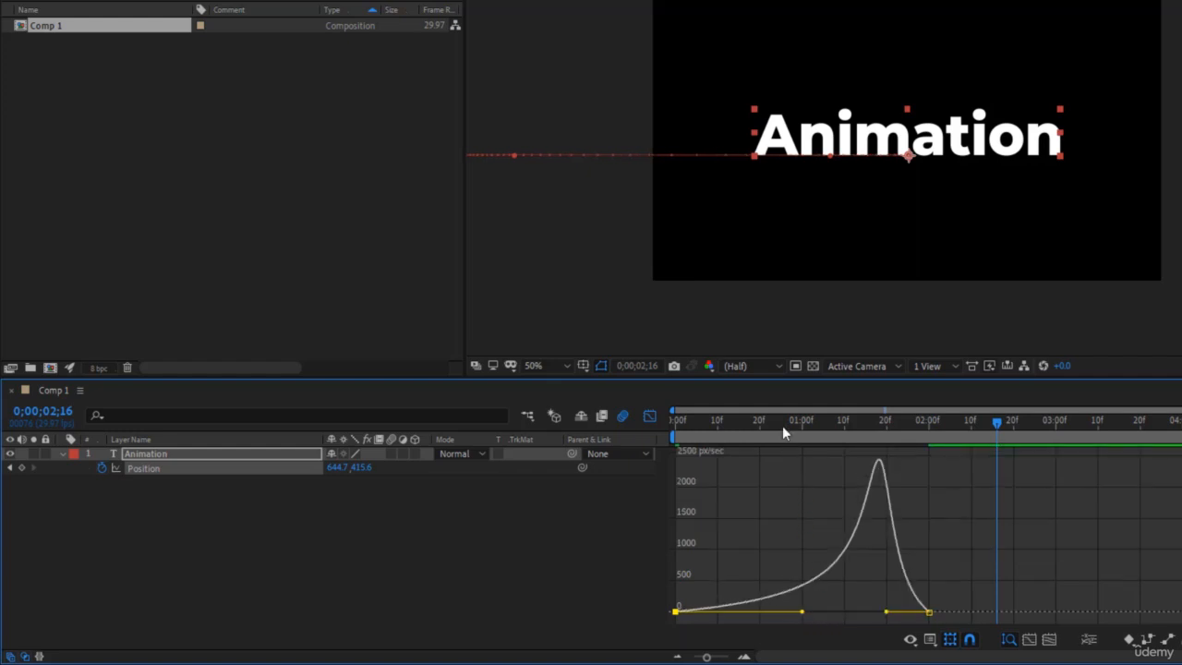
{"action": "key", "text": "space"}
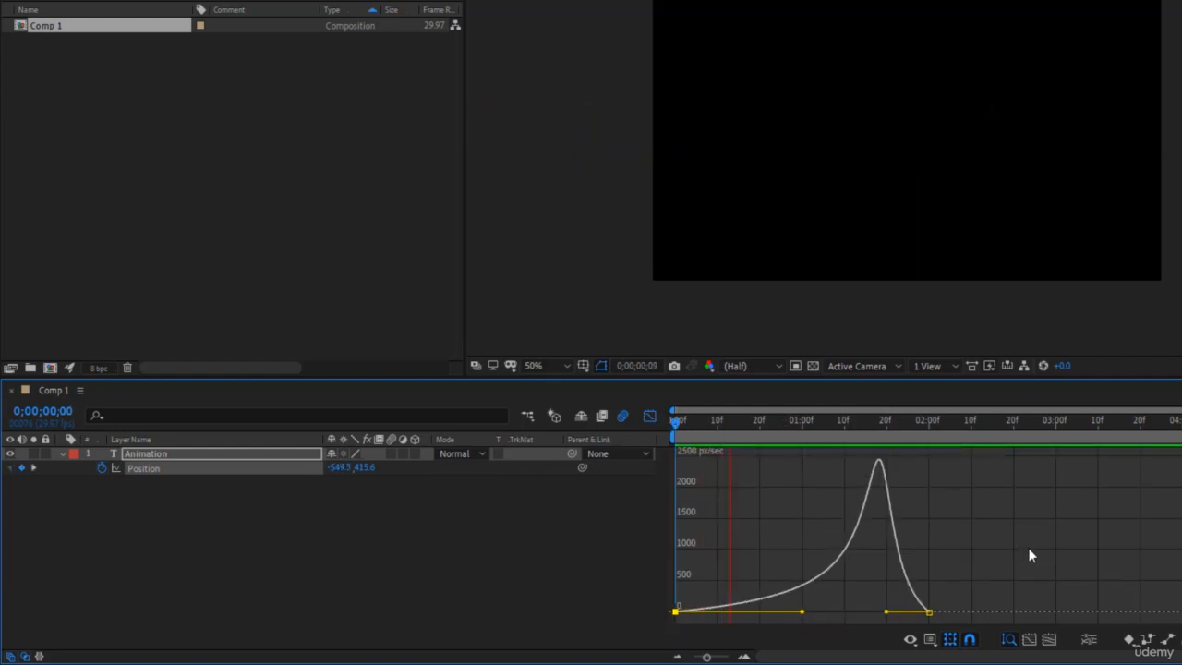
{"action": "left_click", "coordinate": [1029, 548]}
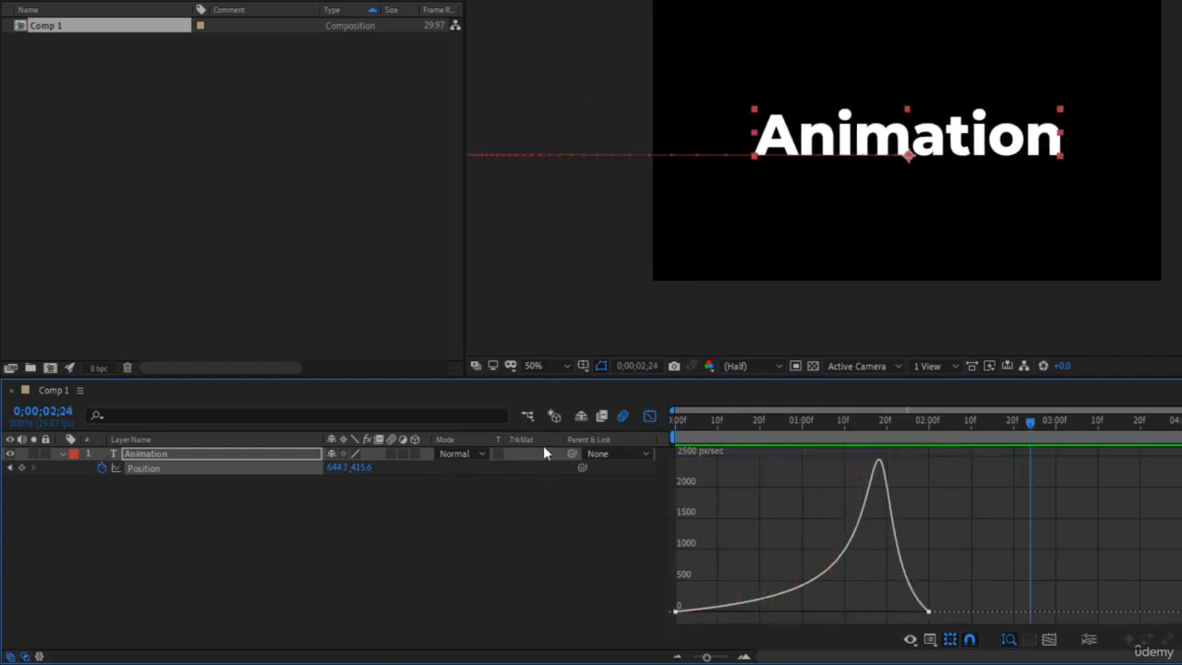
{"action": "left_click_drag", "start_coordinate": [748, 430], "coordinate": [894, 439]}
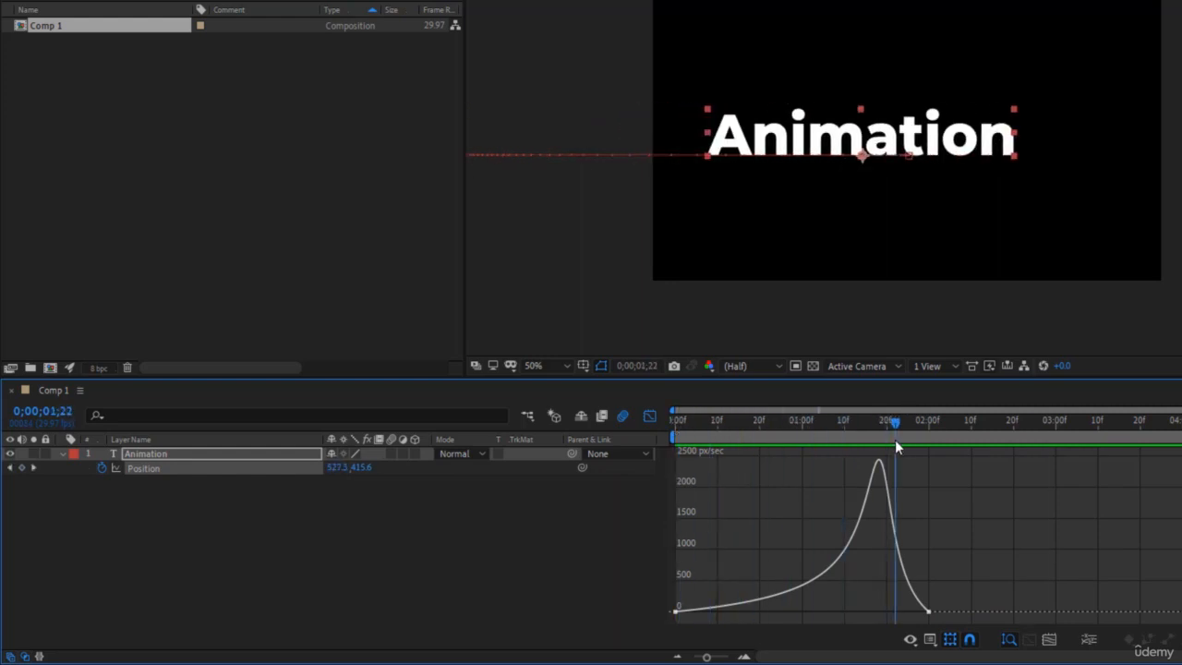
- Return to the layer bar view and delete both Position keyframes of the Animation layer
{"action": "left_click", "coordinate": [649, 419]}
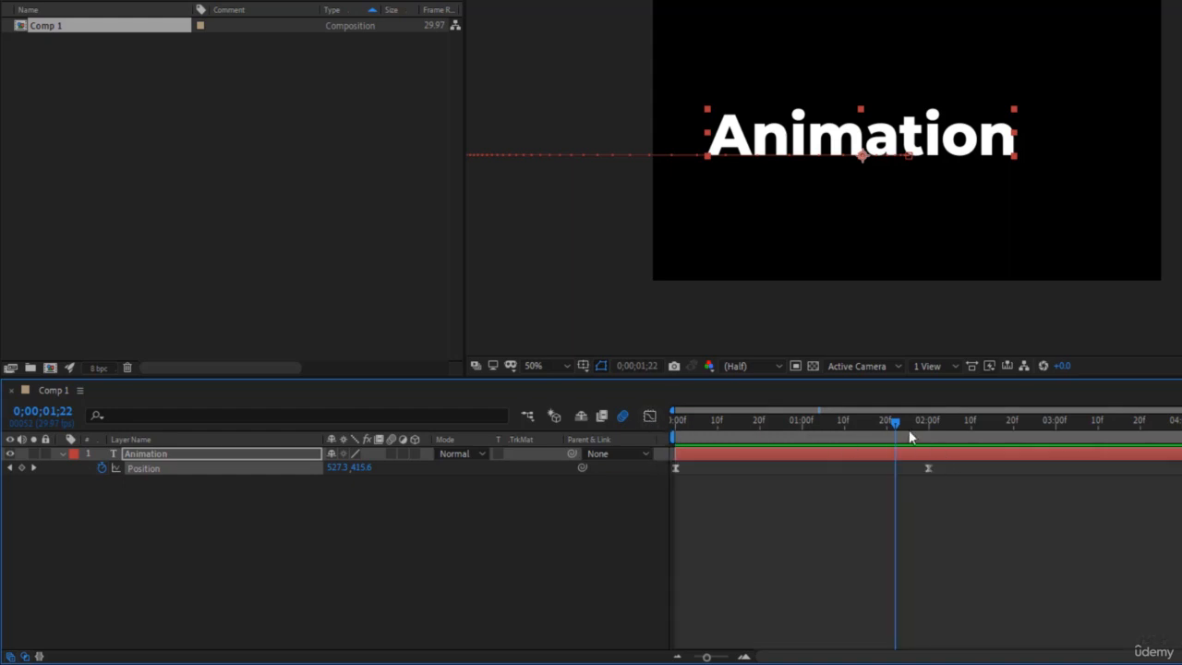
{"action": "left_click_drag", "start_coordinate": [909, 433], "coordinate": [949, 438]}
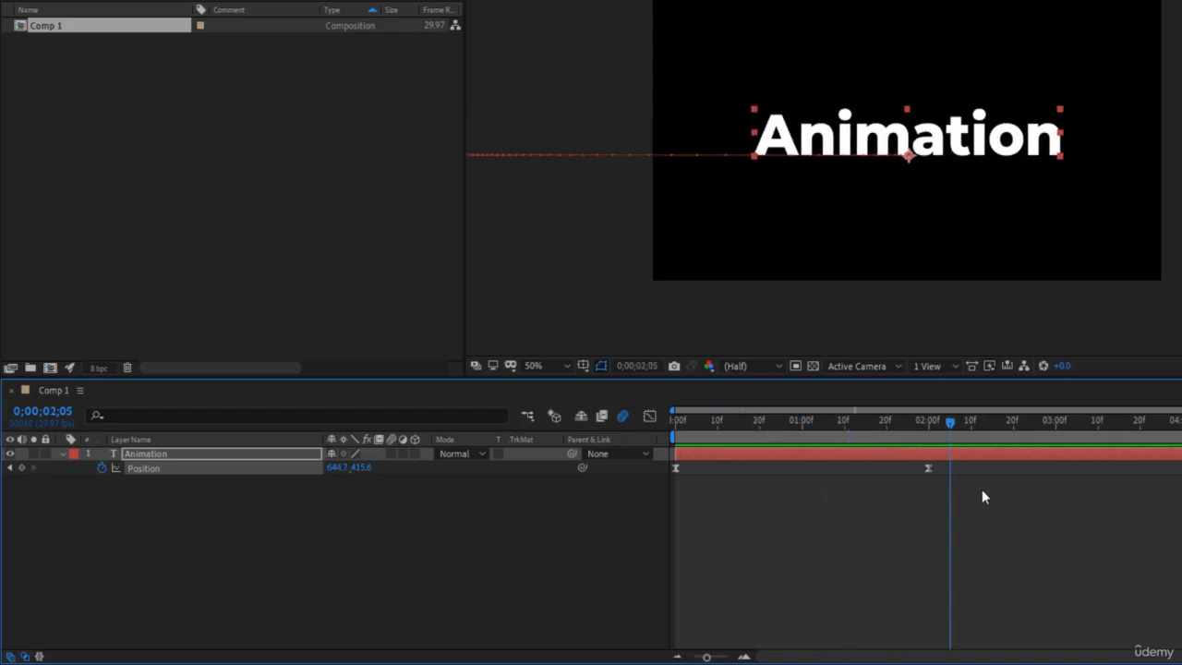
{"action": "left_click_drag", "start_coordinate": [982, 490], "coordinate": [628, 455]}
{"action": "key", "text": "Delete"}
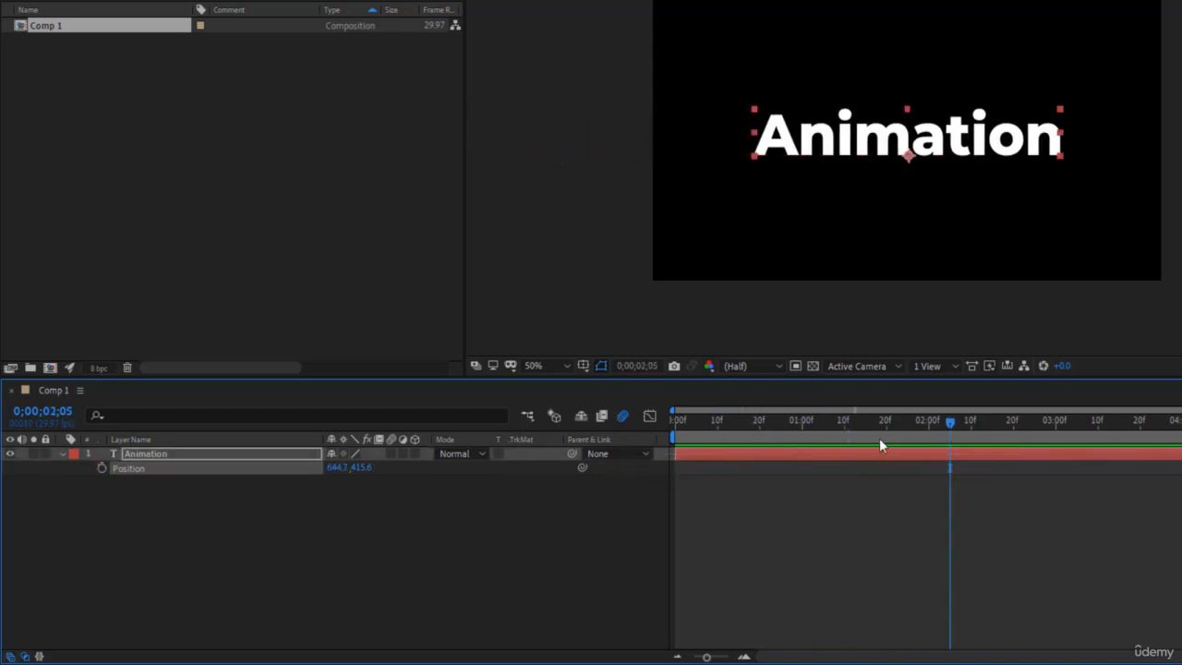
- Show the Animation layer's Scale property and set a 100% Scale keyframe at 0;00;02;00
{"action": "left_click_drag", "start_coordinate": [912, 420], "coordinate": [929, 425]}
{"action": "key", "text": "s"}
{"action": "left_click", "coordinate": [102, 468]}
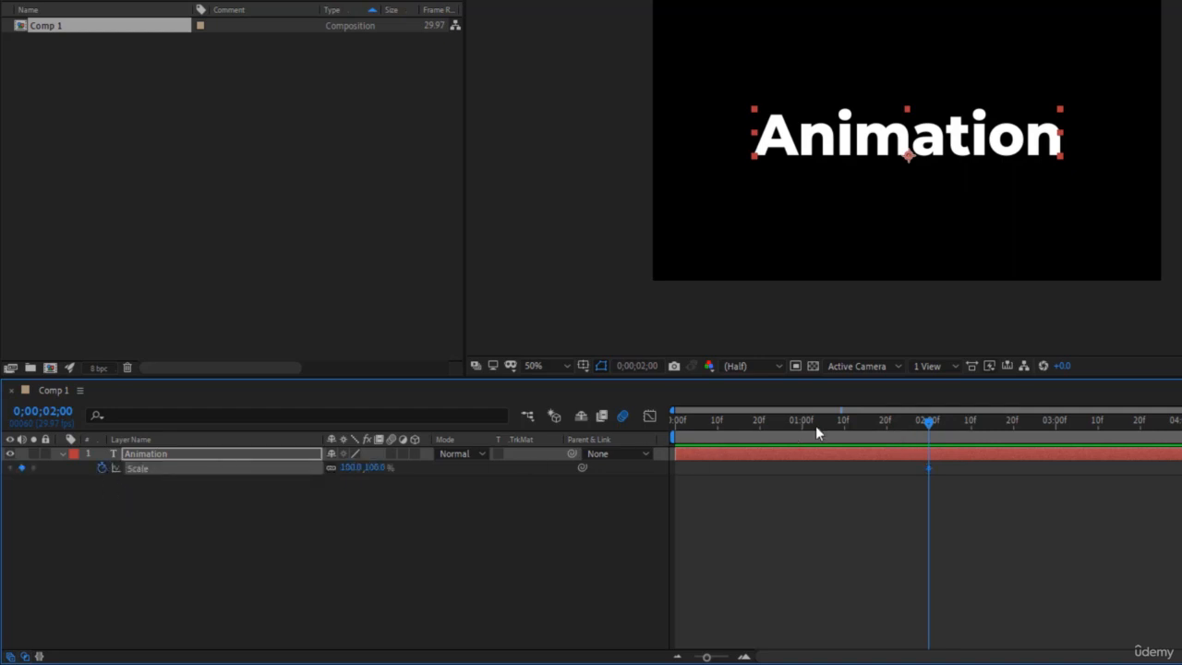
{"action": "key", "text": "Home"}
{"action": "left_click", "coordinate": [352, 467]}
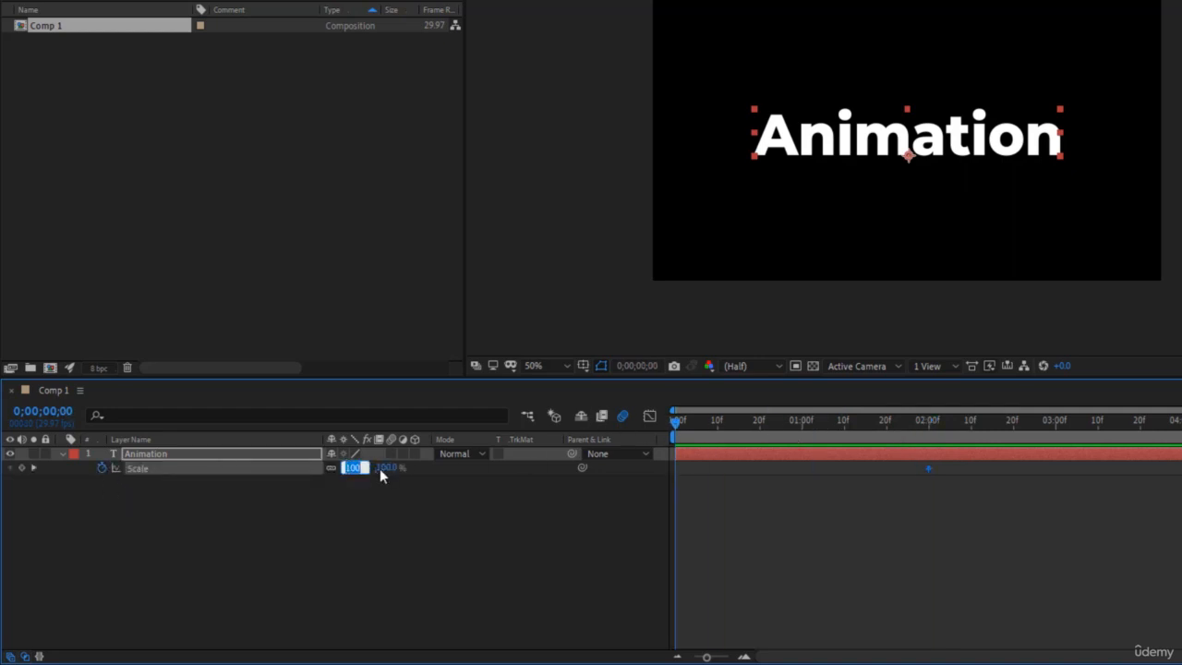
{"action": "left_click", "coordinate": [987, 488]}
{"action": "left_click_drag", "start_coordinate": [897, 425], "coordinate": [930, 432]}
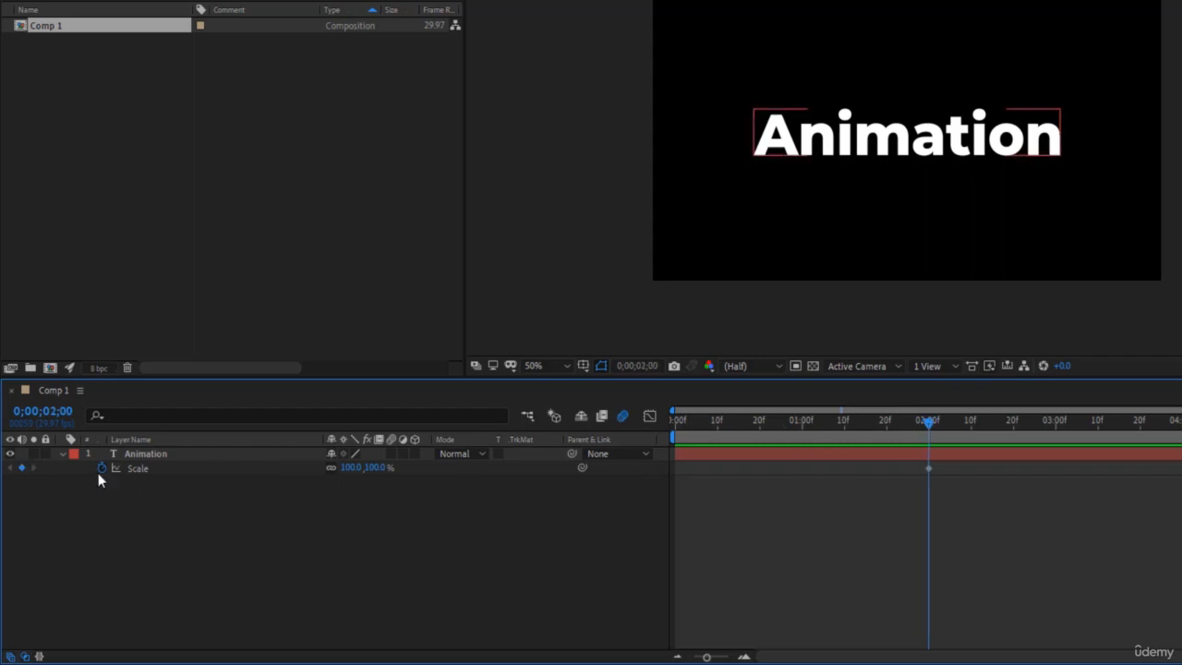
- Set the layer's Scale to 0% at 0;00;00;00, play the scale-up animation and stop at 0;00;01;24
{"action": "key", "text": "Home"}
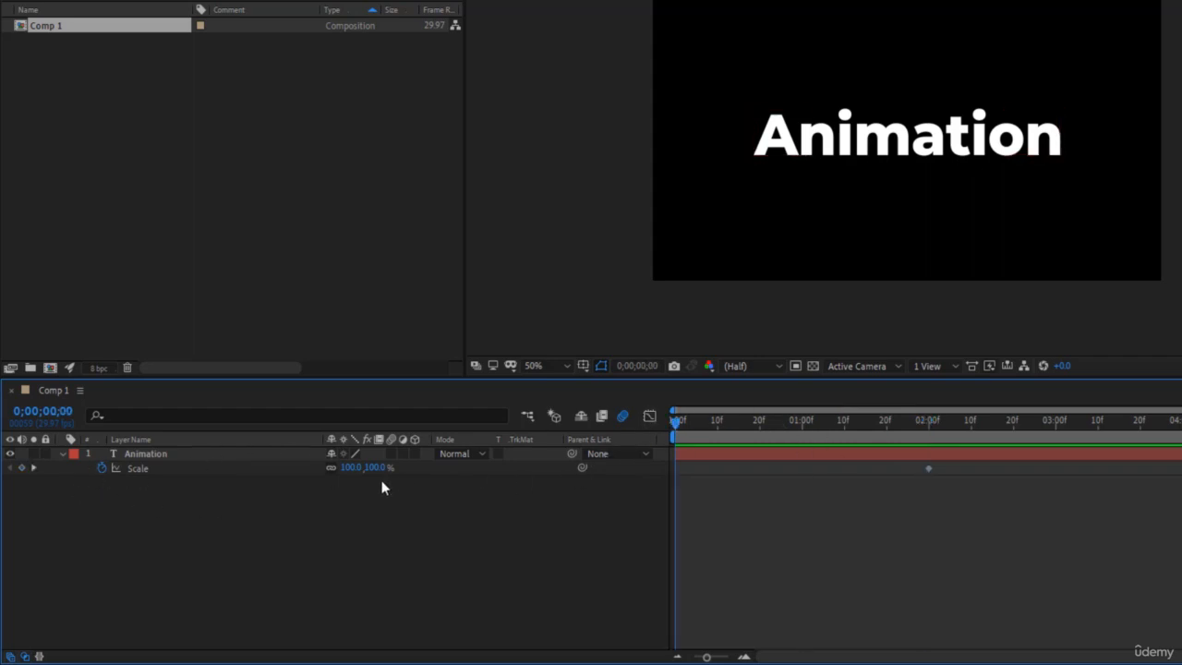
{"action": "left_click", "coordinate": [351, 467]}
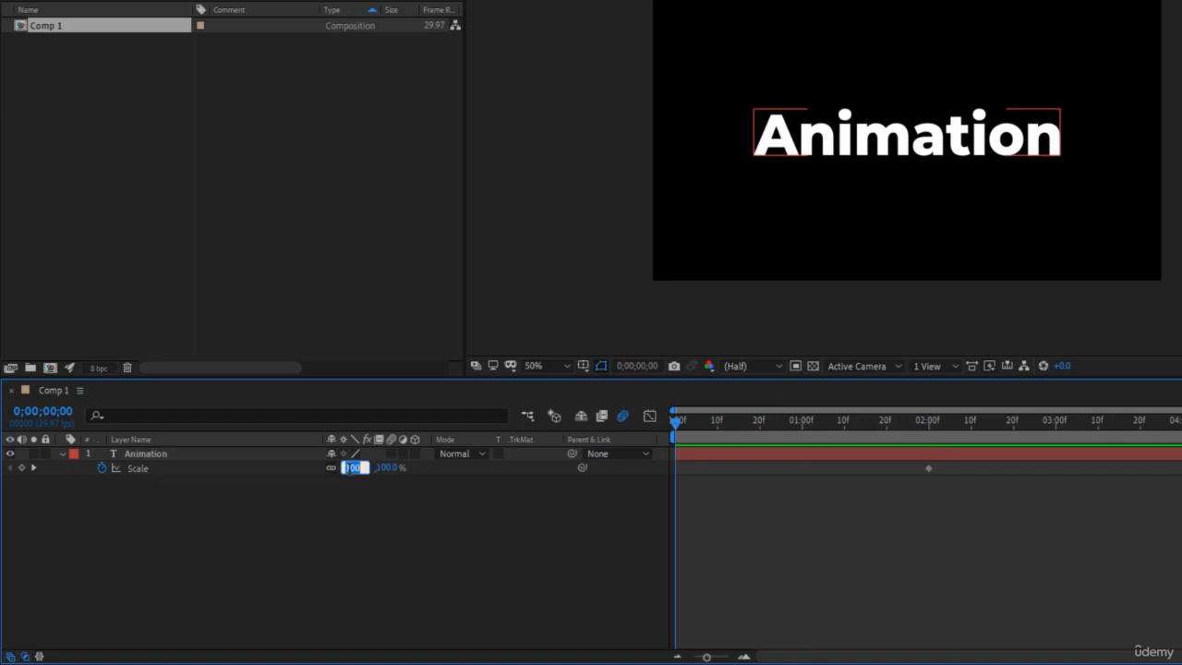
{"action": "type", "text": "0"}
{"action": "key", "text": "Return"}
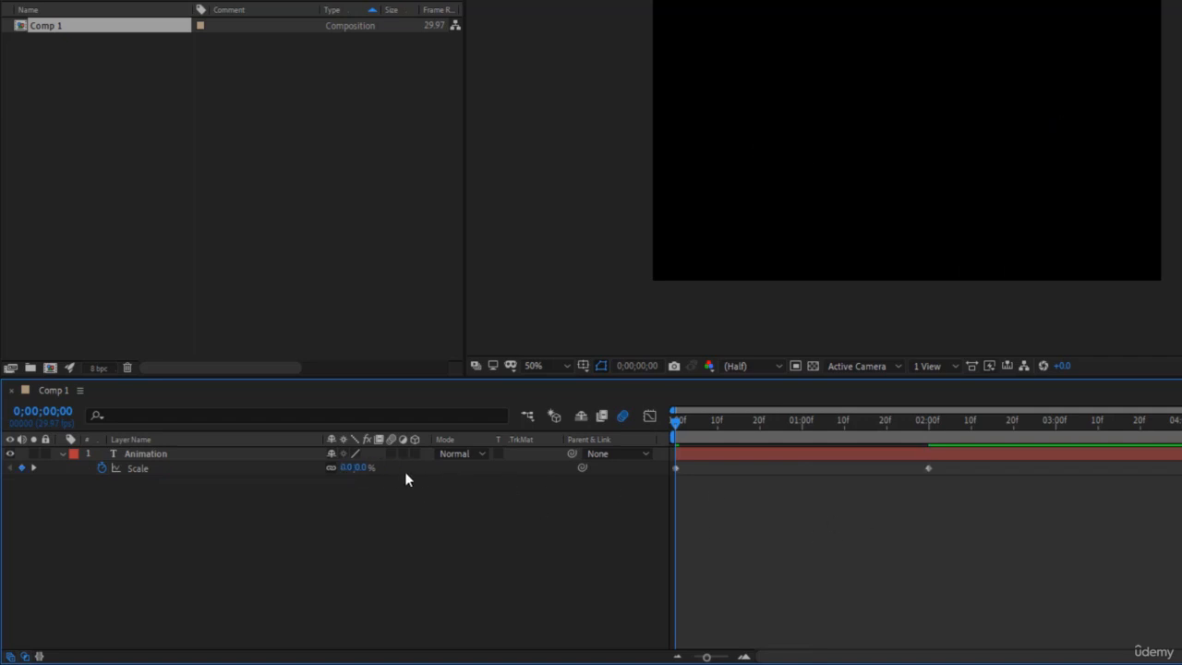
{"action": "key", "text": "space"}
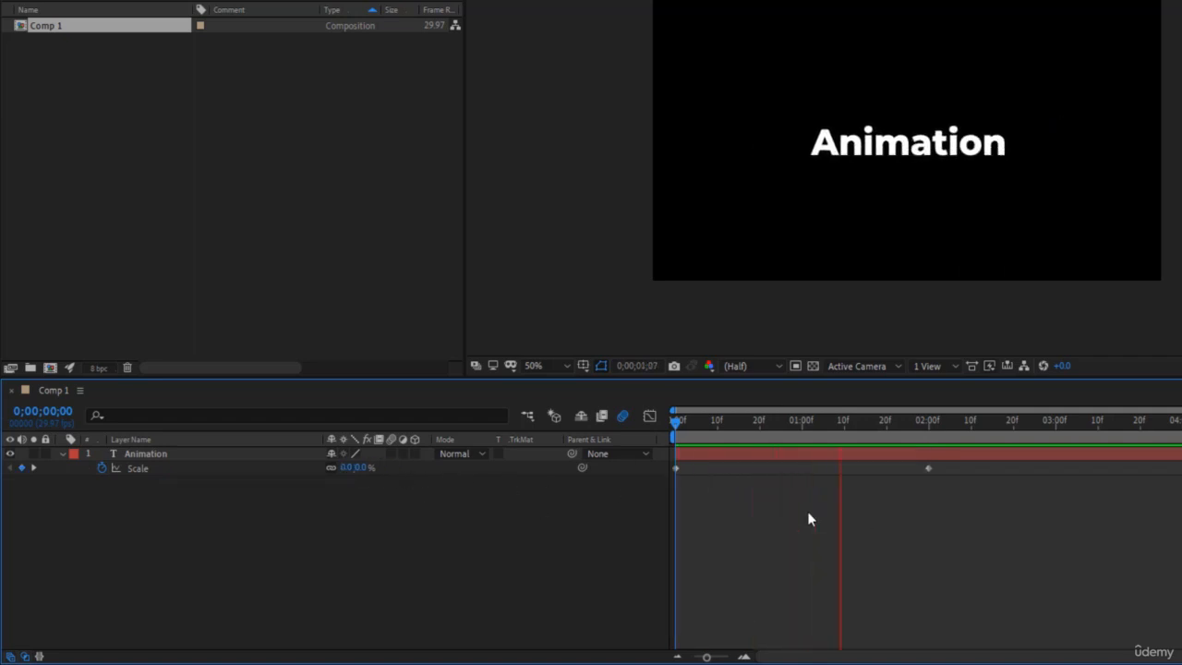
{"action": "left_click", "coordinate": [903, 427]}
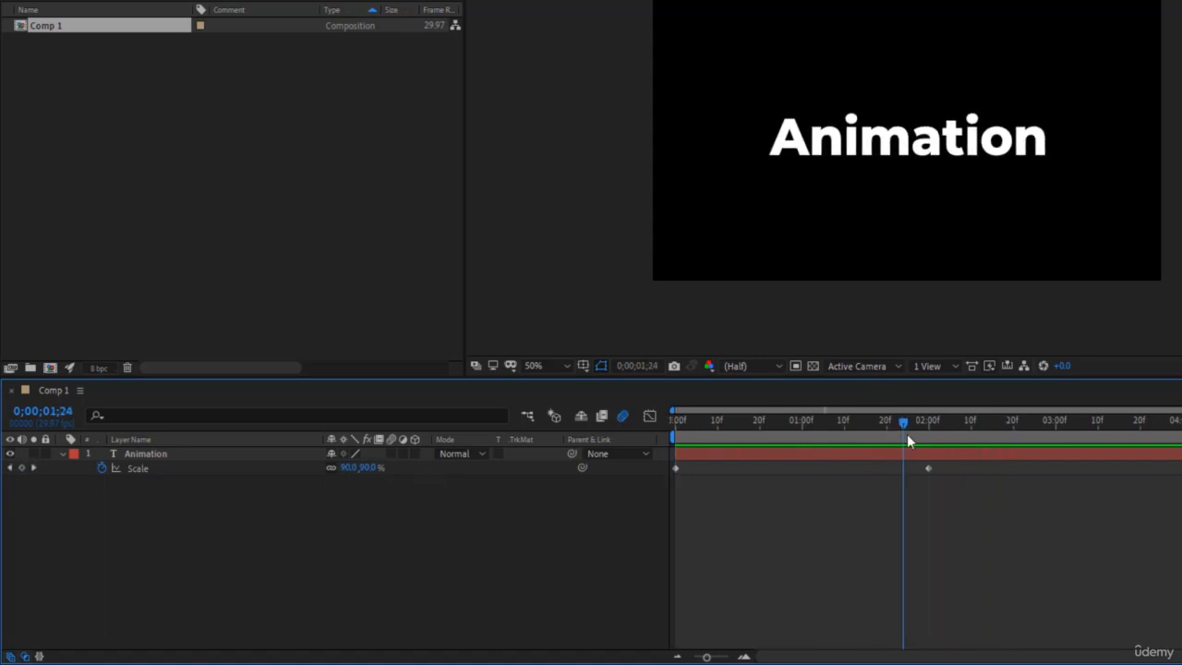
- Apply Easy Ease to both Scale keyframes of the Animation layer and play the scale-up from the start
{"action": "left_click_drag", "start_coordinate": [1005, 521], "coordinate": [536, 429]}
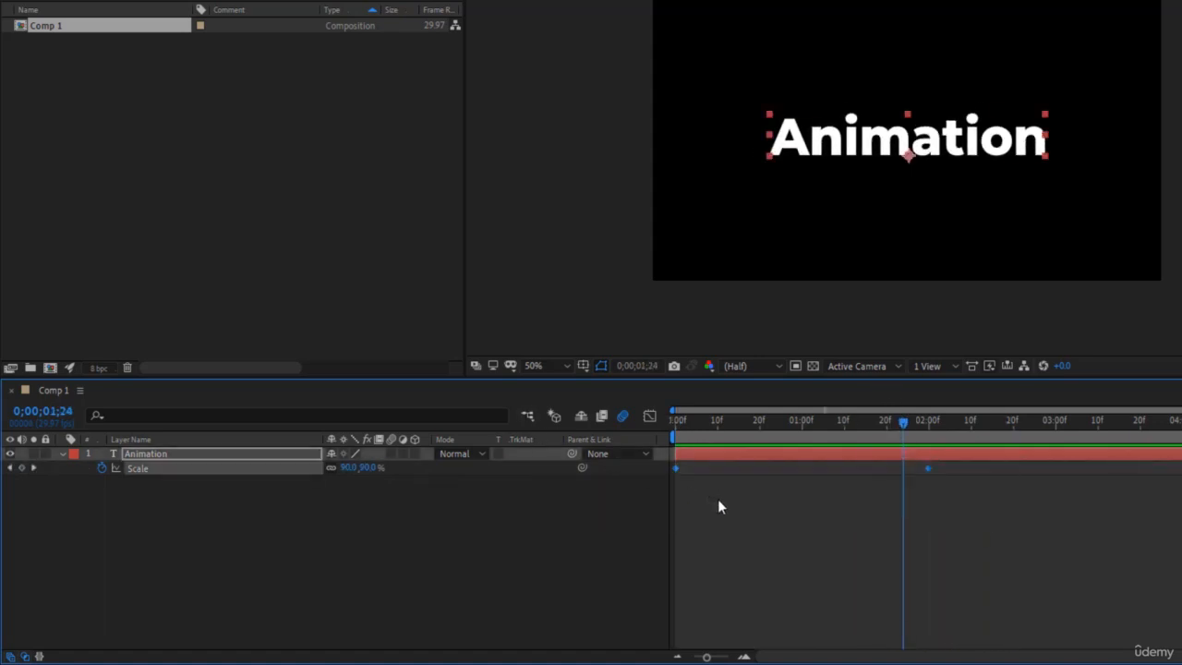
{"action": "key", "text": "F9"}
{"action": "key", "text": "space"}
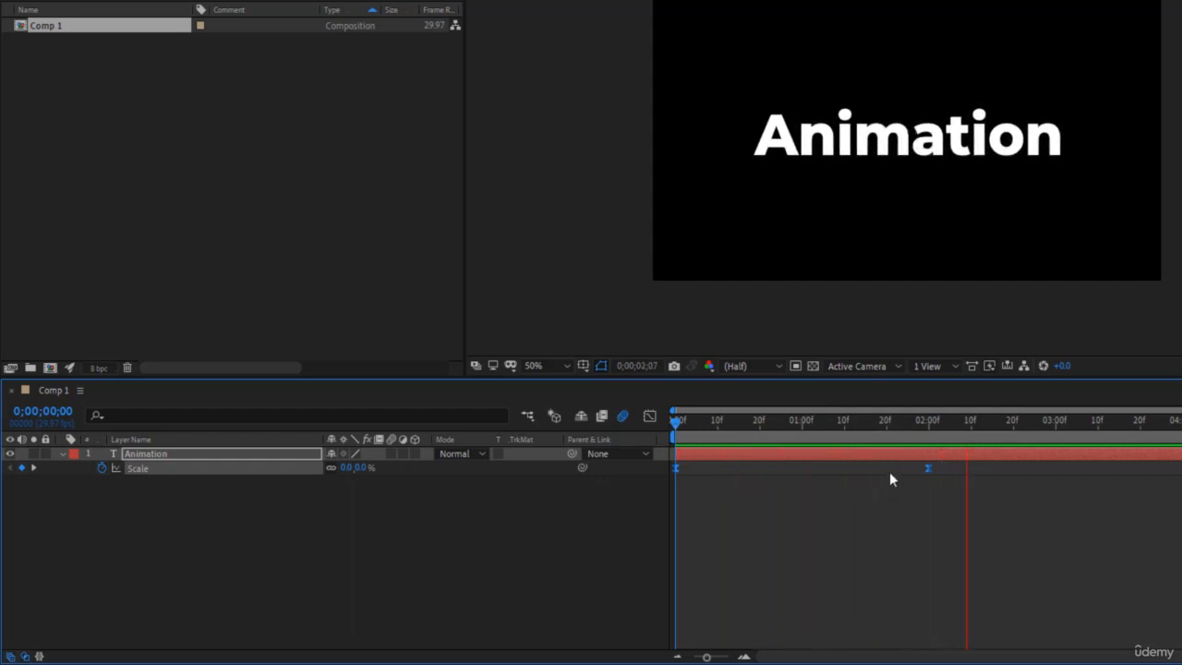
{"action": "key", "text": "space"}
- In the speed graph, extend the first Scale keyframe's handle to 0;00;01;00 and play the animation from the start
{"action": "left_click", "coordinate": [650, 415]}
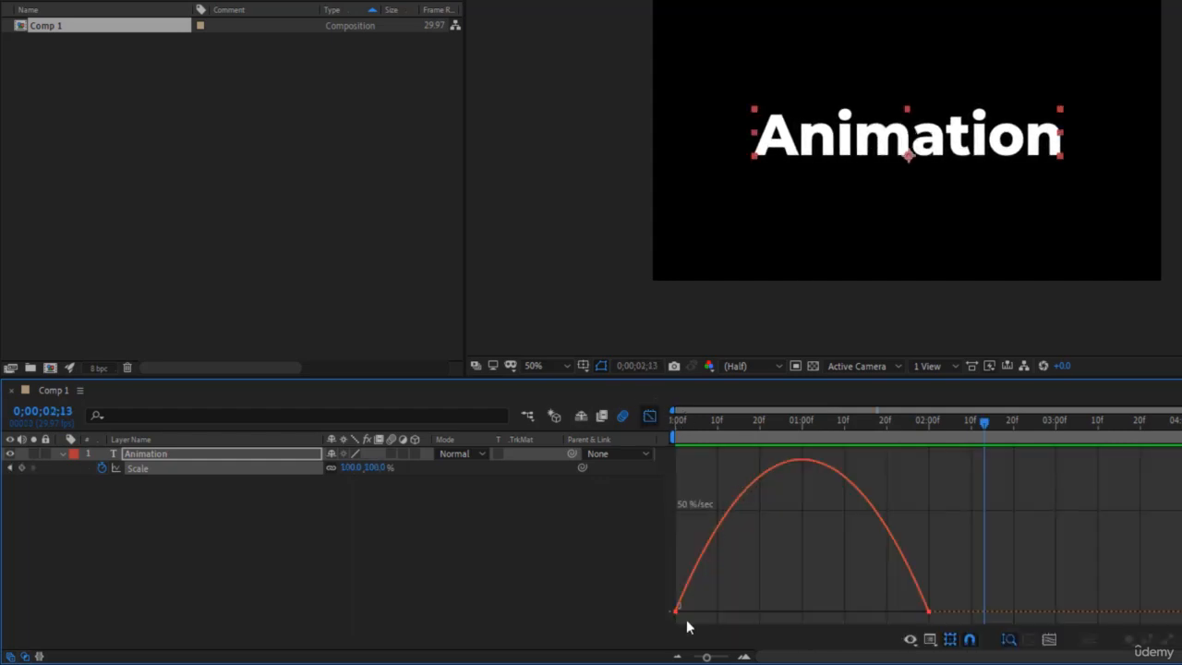
{"action": "mouse_move", "coordinate": [677, 615]}
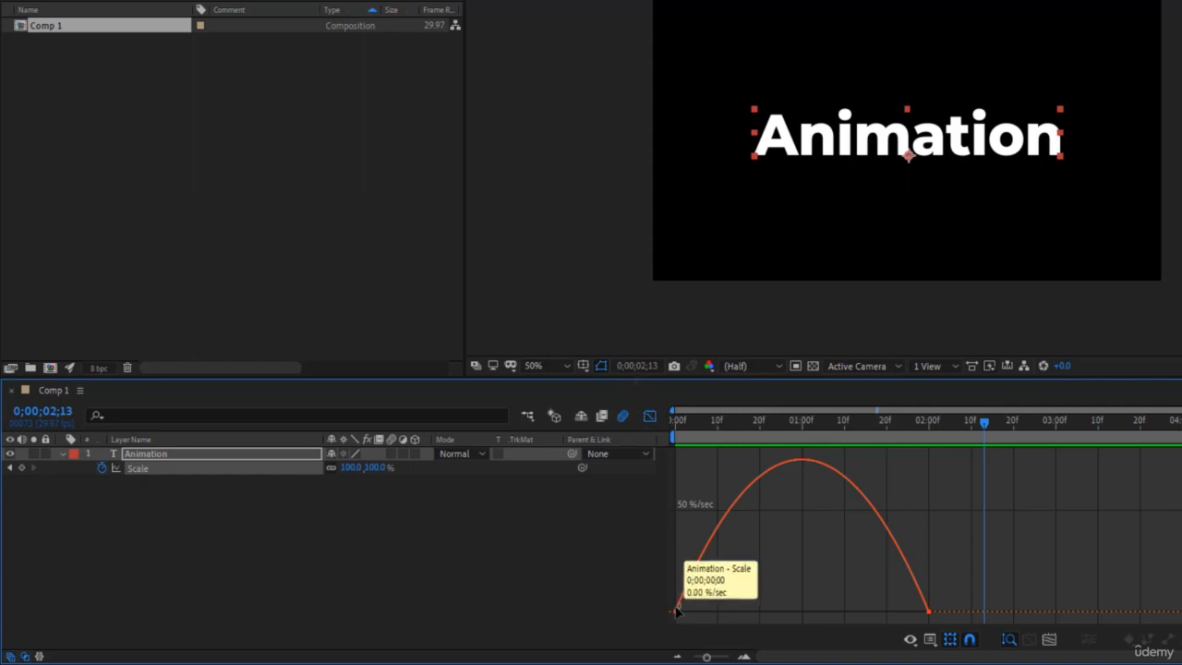
{"action": "left_click", "coordinate": [676, 612]}
{"action": "left_click_drag", "start_coordinate": [719, 614], "coordinate": [852, 616]}
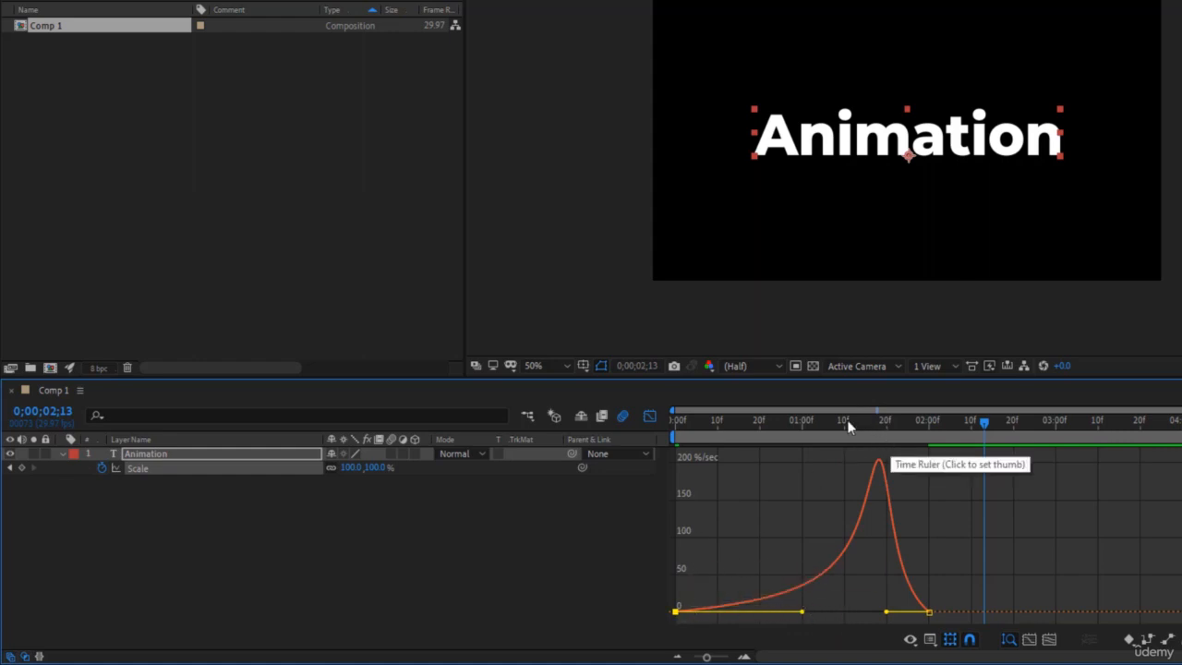
{"action": "left_click_drag", "start_coordinate": [877, 446], "coordinate": [639, 445]}
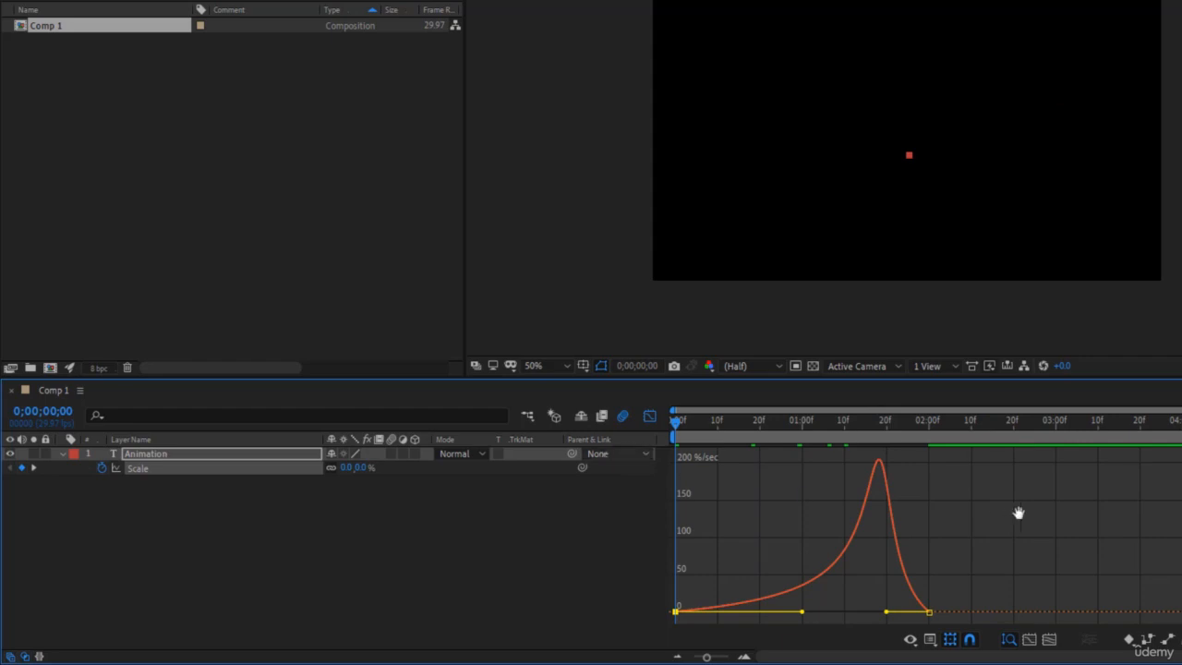
{"action": "key", "text": "space"}
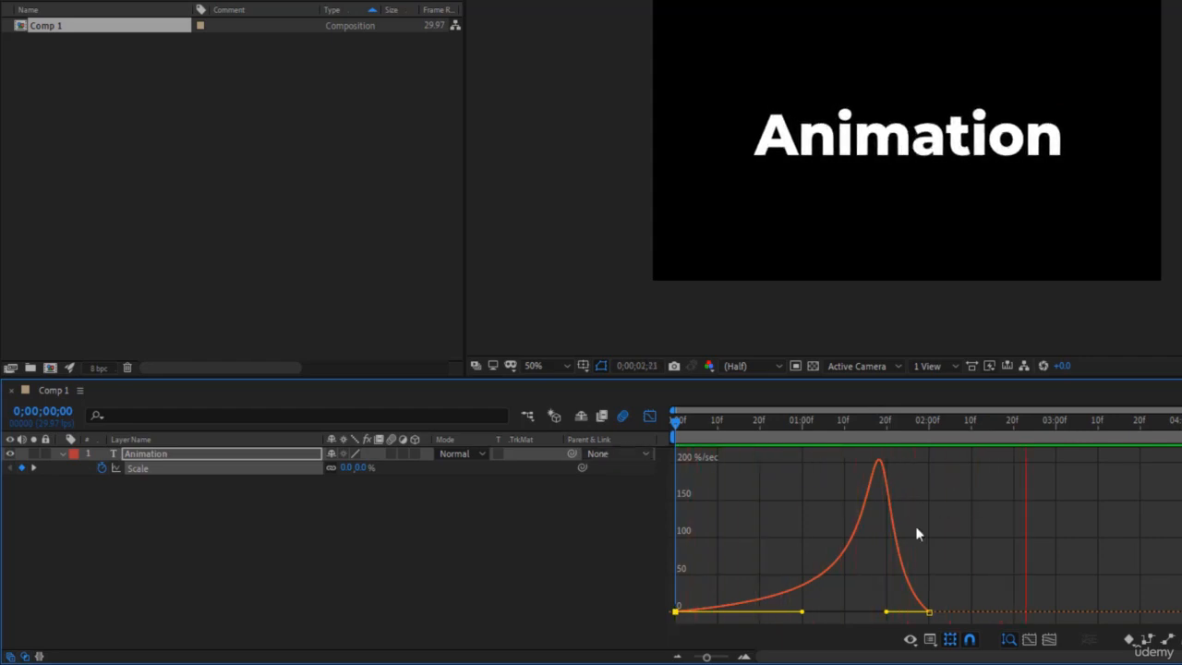
{"action": "key", "text": "space"}
- Extend the last Scale keyframe's handle back to 0;00;01;00, play the result, then return to the layer bar view with nothing selected
{"action": "left_click_drag", "start_coordinate": [887, 611], "coordinate": [802, 616]}
{"action": "key", "text": "space"}
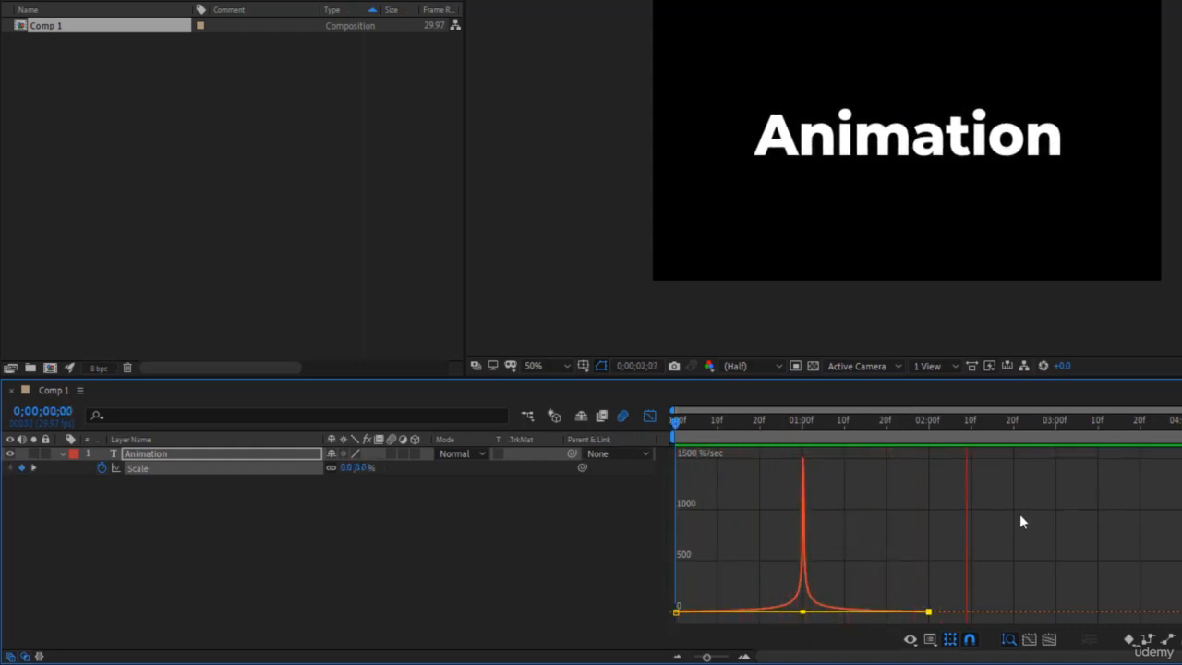
{"action": "key", "text": "space"}
{"action": "left_click", "coordinate": [649, 414]}
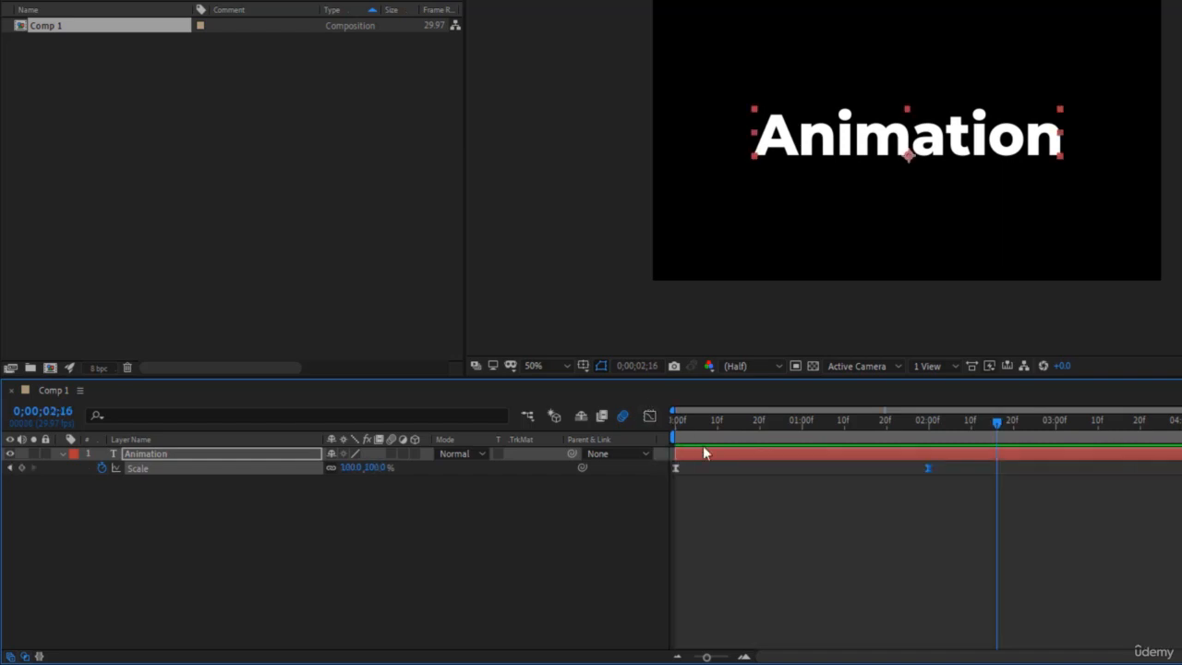
{"action": "left_click", "coordinate": [855, 554]}
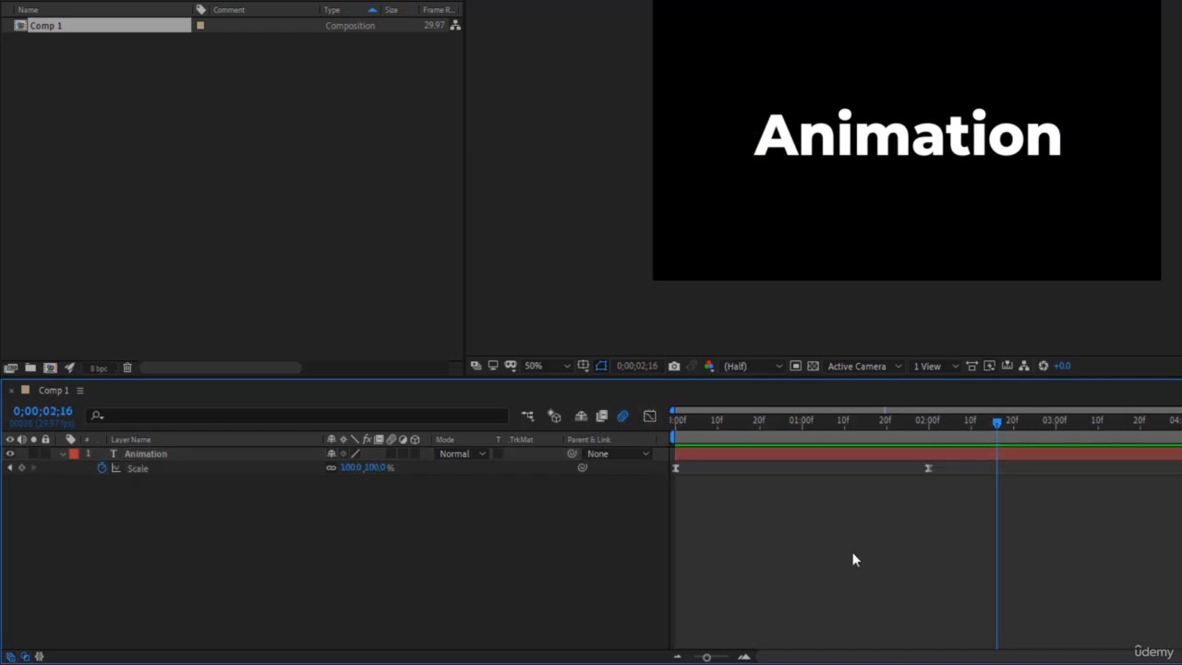